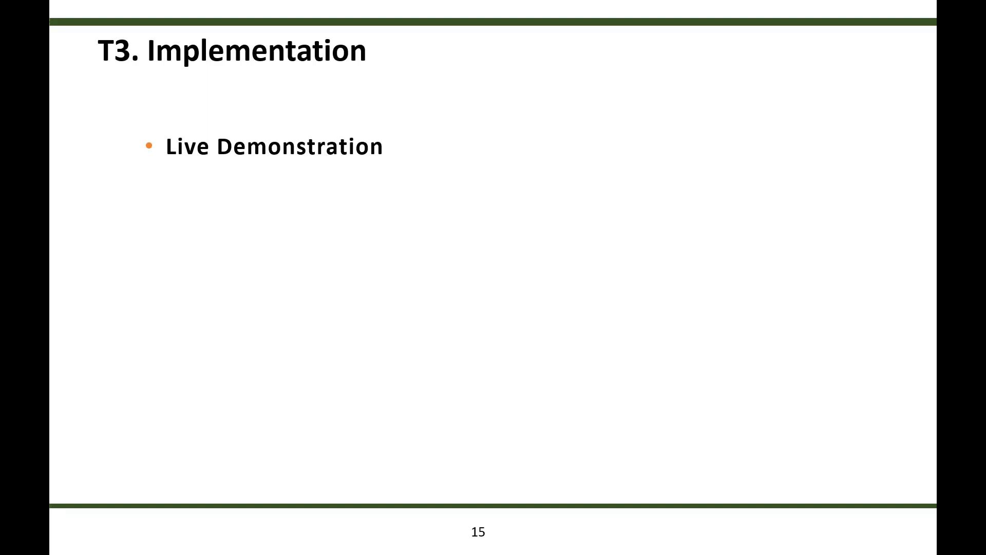
# Leave the PowerPoint slideshow and switch to the ABC App home page in Edge.
pyautogui.hotkey('alt', 'Tab')
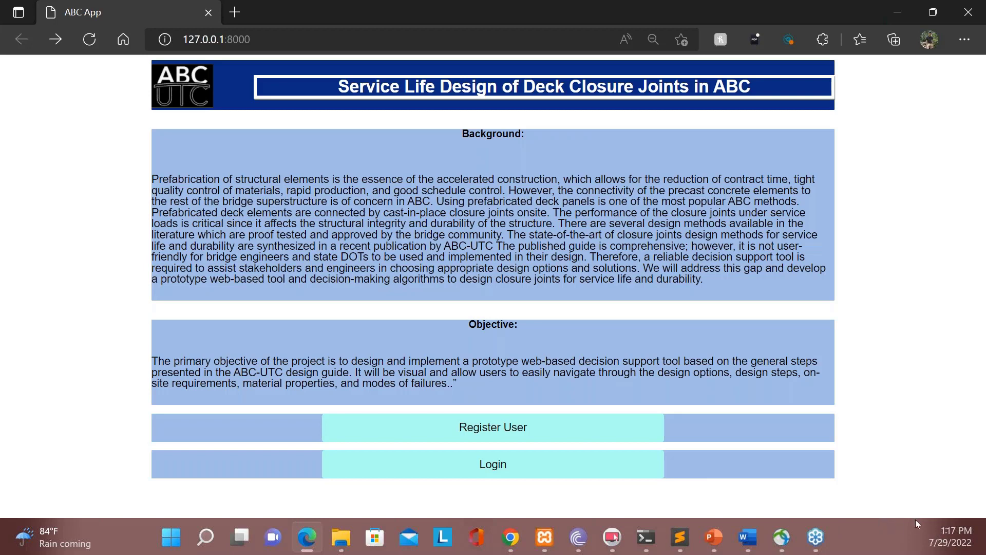
# Start a new user registration and enter first name, last name, organization and city.
pyautogui.click(540, 432)
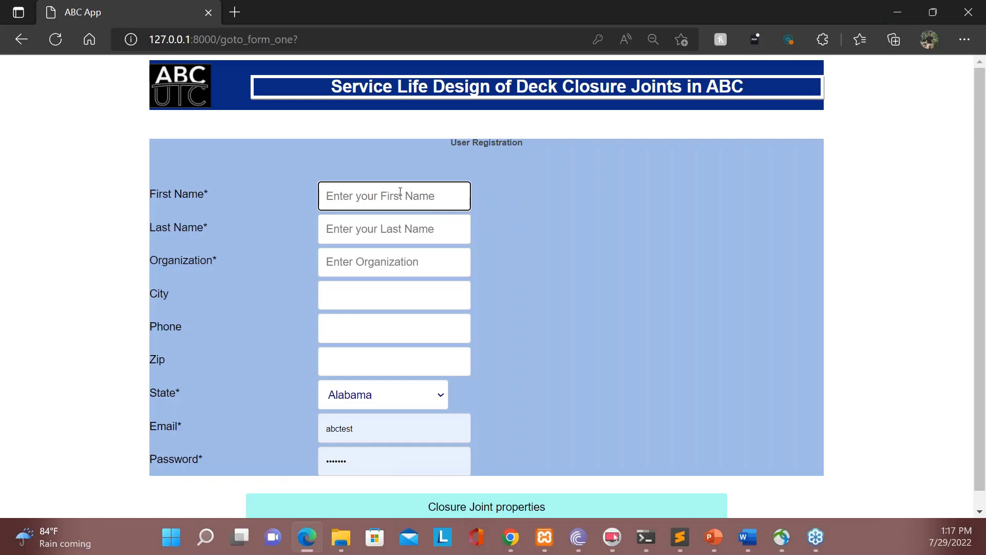
pyautogui.write('ABC')
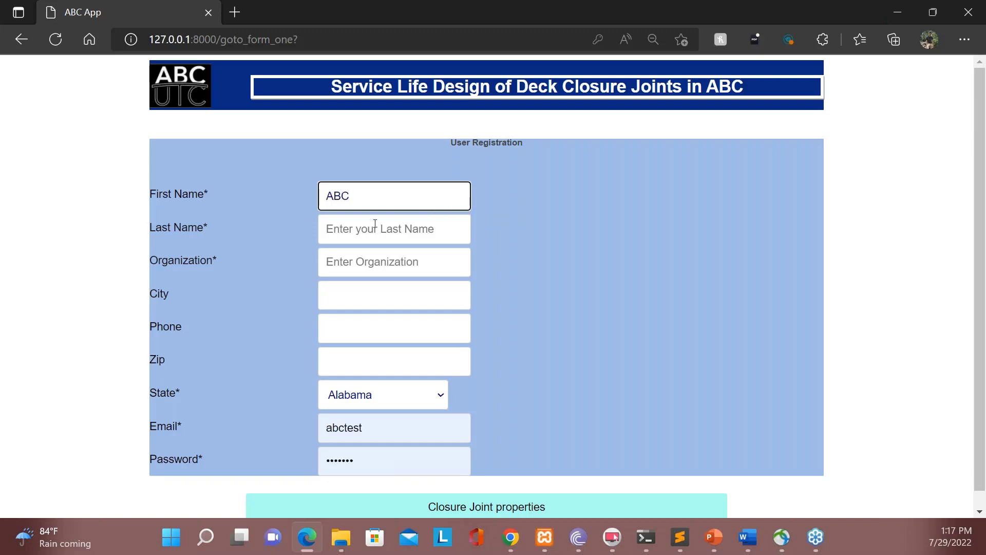
pyautogui.click(349, 231)
pyautogui.write('UTC')
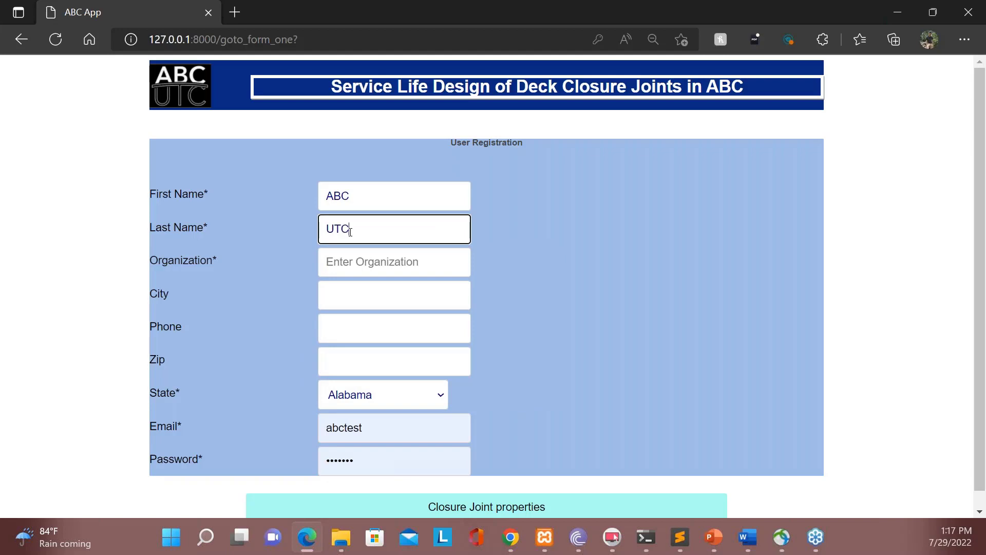
pyautogui.click(353, 257)
pyautogui.write('ABC')
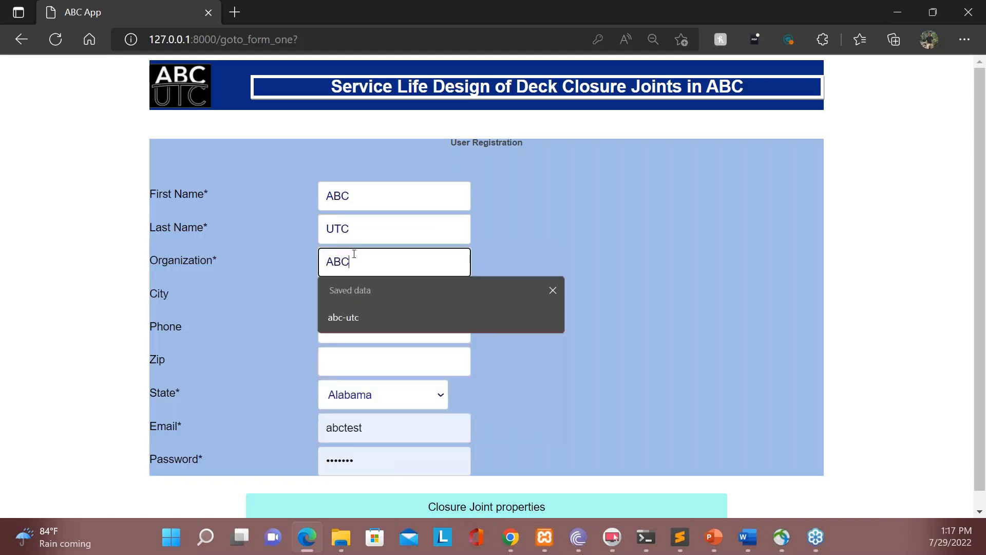
pyautogui.write('UTC')
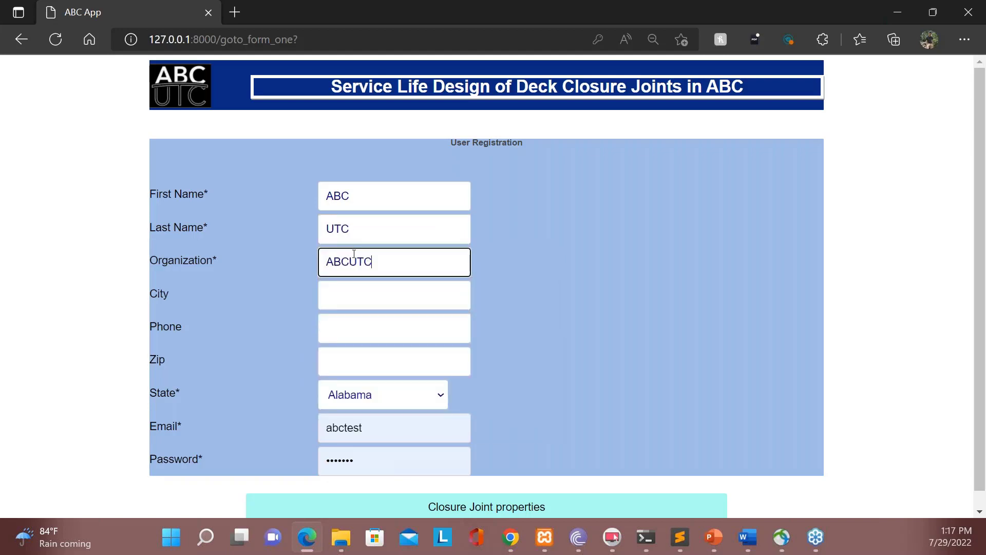
pyautogui.click(359, 289)
pyautogui.click(368, 343)
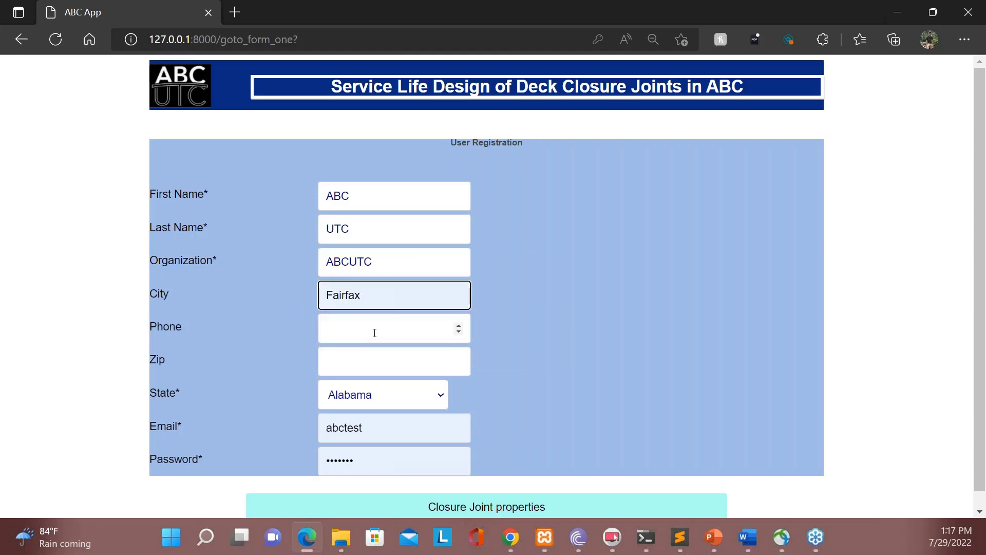
# Enter the phone number and zip code, and choose Virginia as the state.
pyautogui.click(378, 330)
pyautogui.write('23243443')
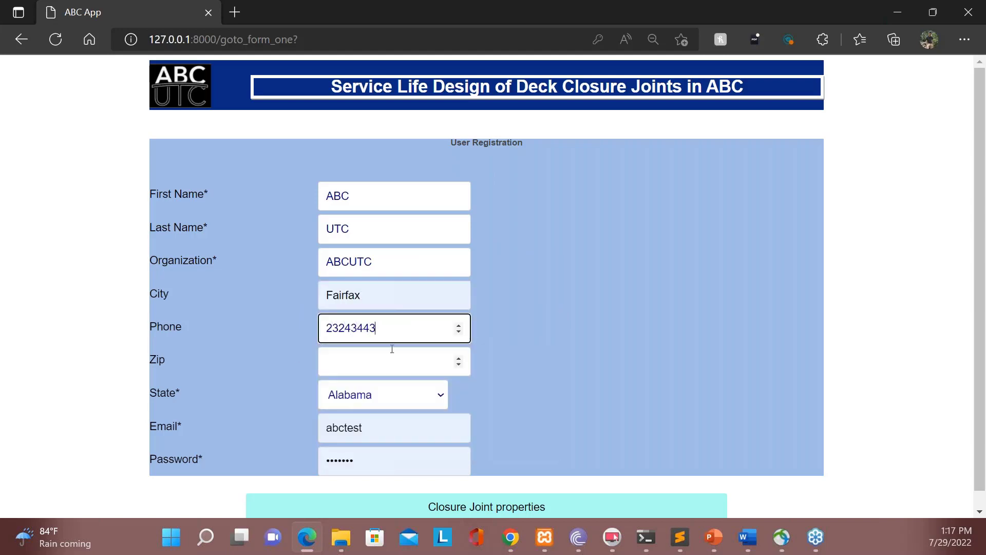
pyautogui.click(384, 356)
pyautogui.write('22030')
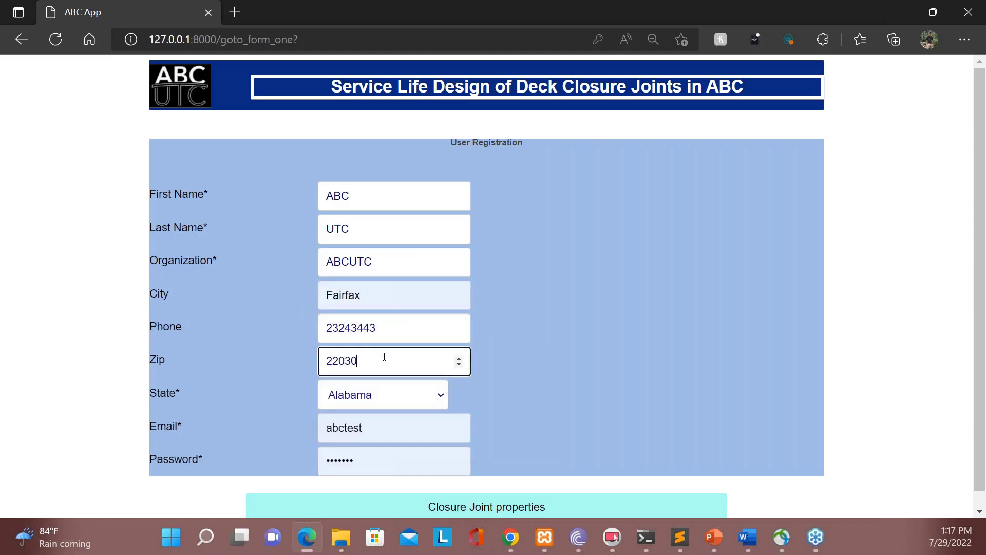
pyautogui.click(393, 399)
pyautogui.press('v')
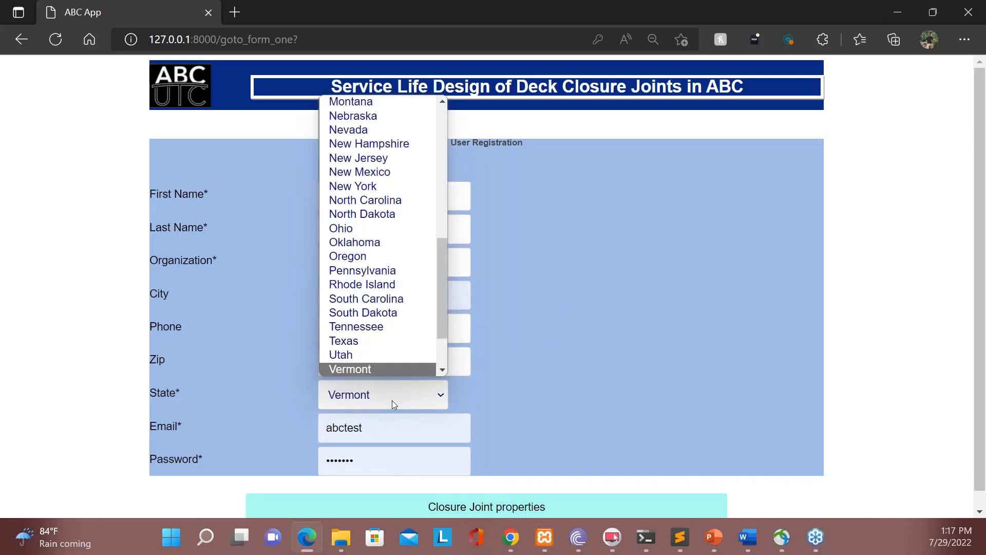
pyautogui.press('i')
pyautogui.press('Return')
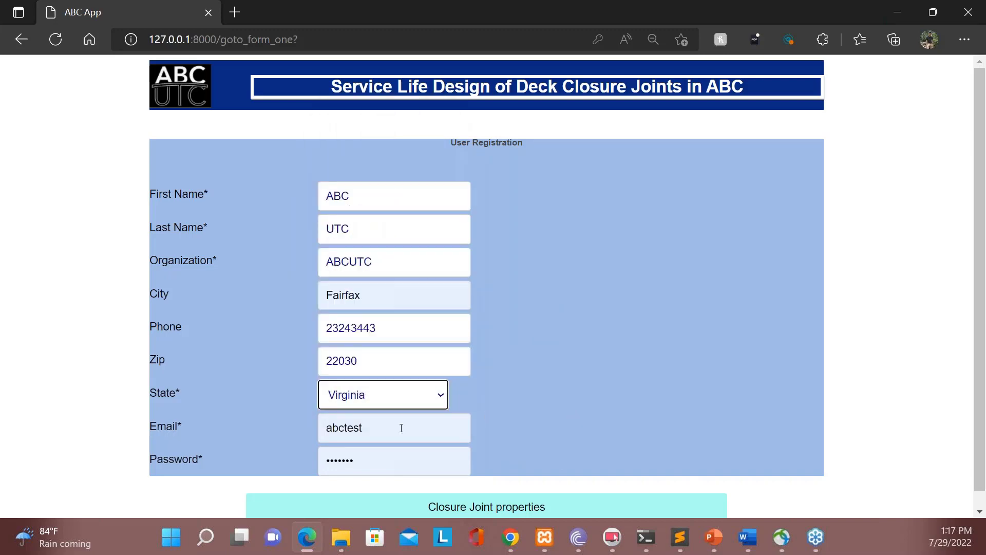
# Edit the e-mail address and submit the registration to reach Closure Joint properties.
pyautogui.click(401, 428)
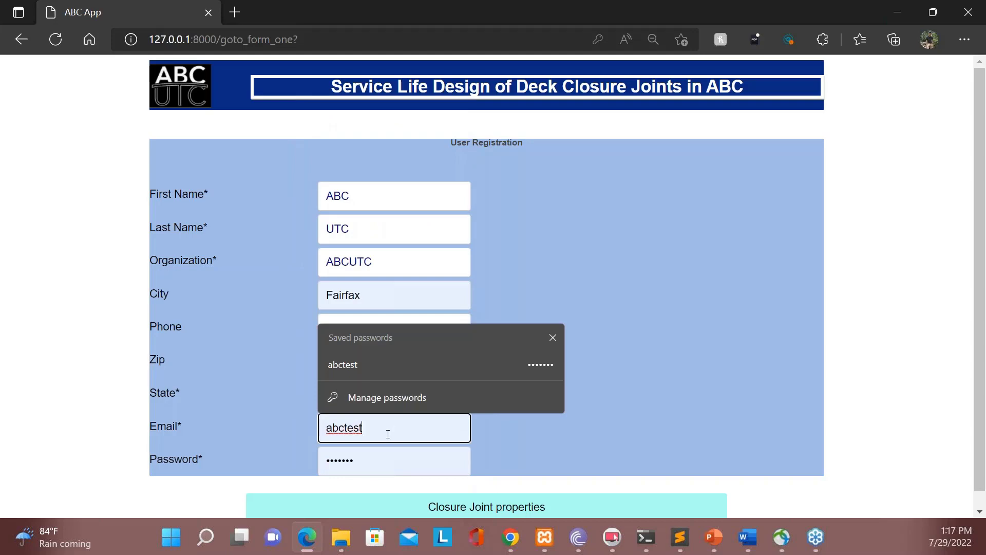
pyautogui.write('123')
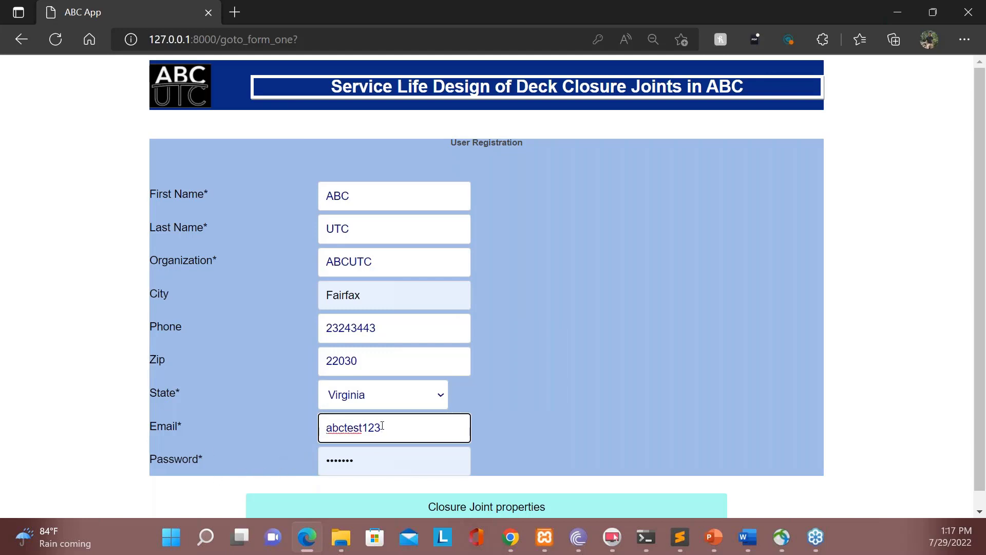
pyautogui.click(216, 196)
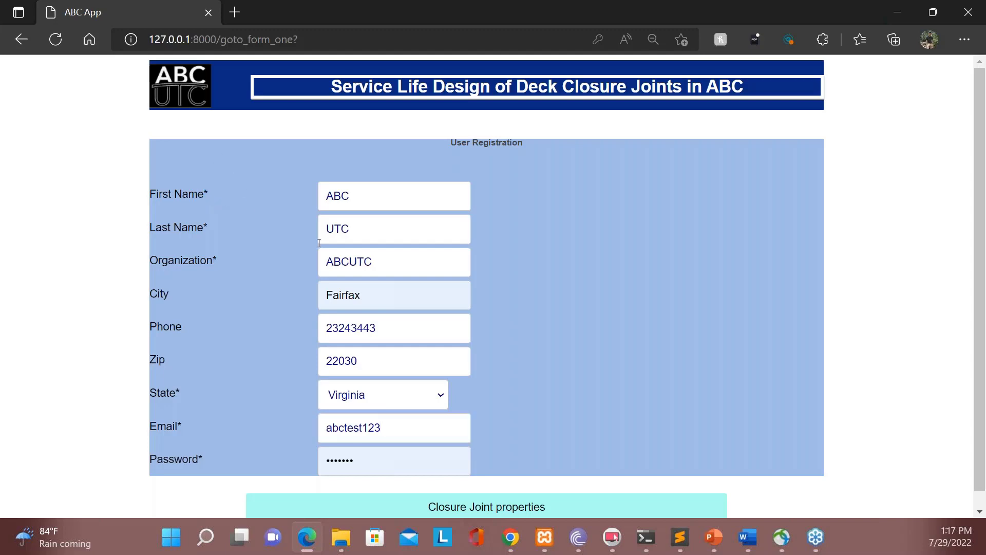
pyautogui.scroll(-1, 454, 385)
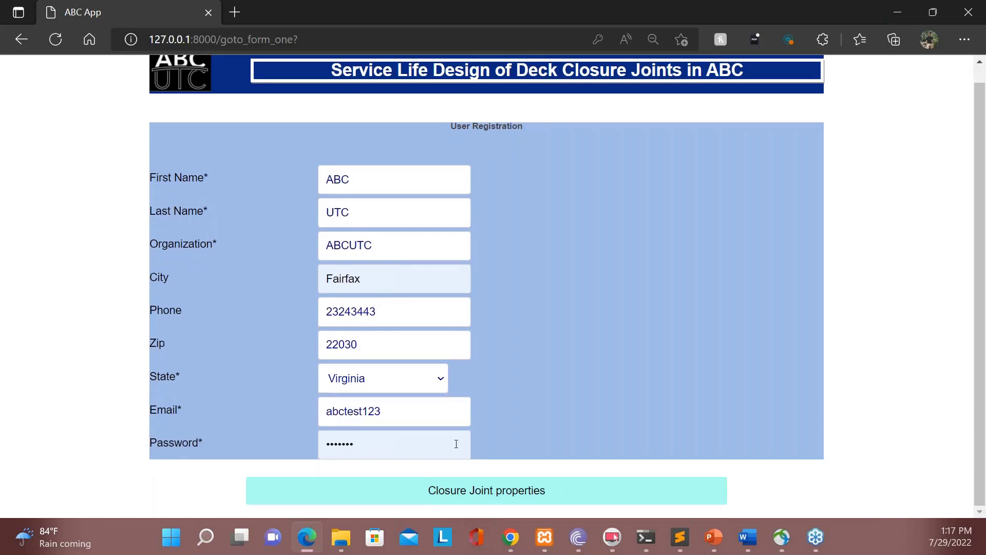
pyautogui.click(469, 494)
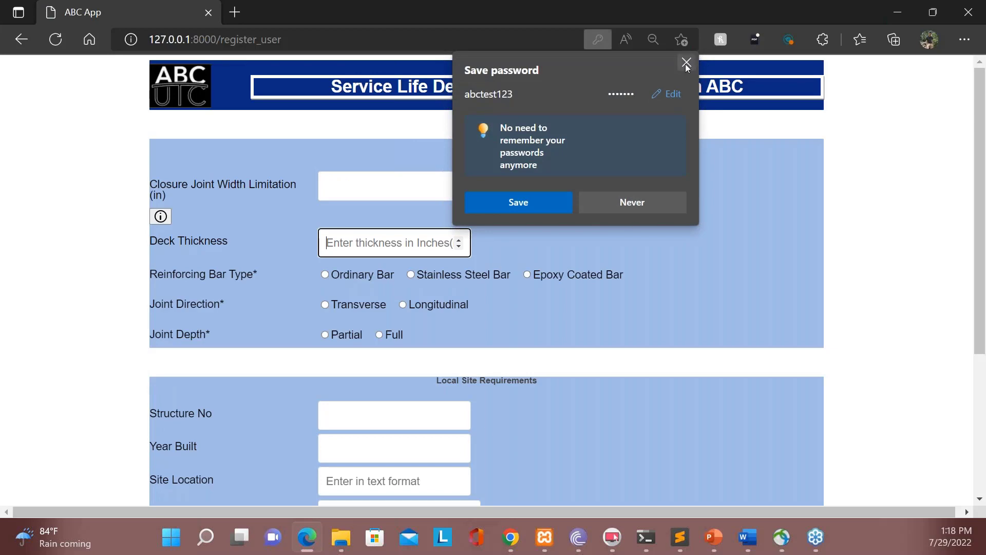
# Dismiss the save-password prompt and review the closure joint width limitation guidance.
pyautogui.click(685, 63)
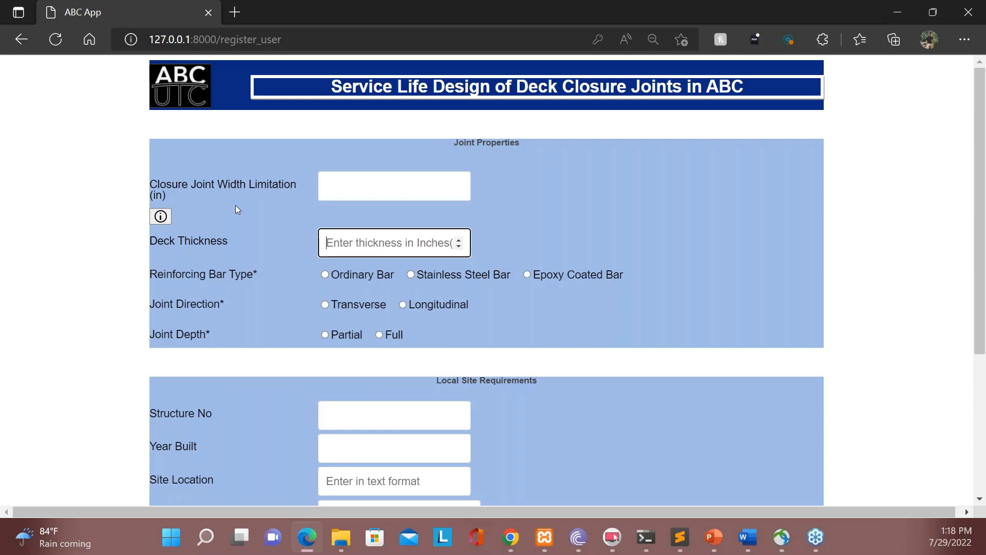
pyautogui.click(160, 216)
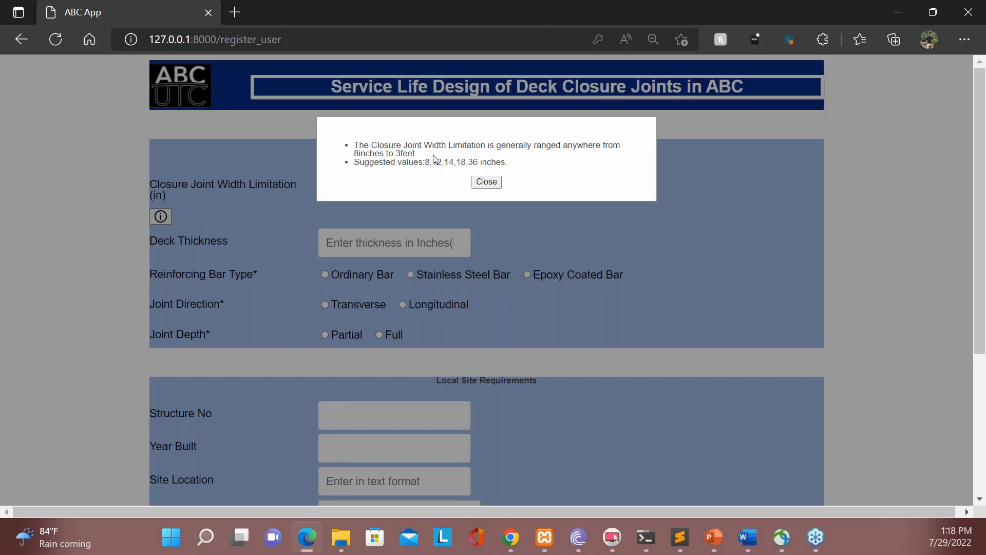
pyautogui.click(487, 182)
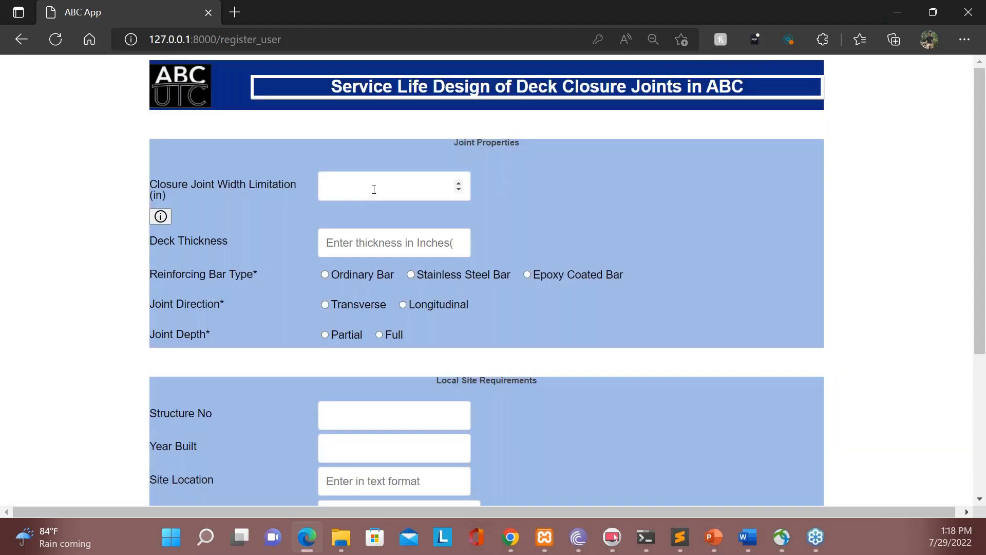
# Set width limit 18 in, deck thickness 15, and ordinary reinforcing bars.
pyautogui.click(391, 184)
pyautogui.write('18')
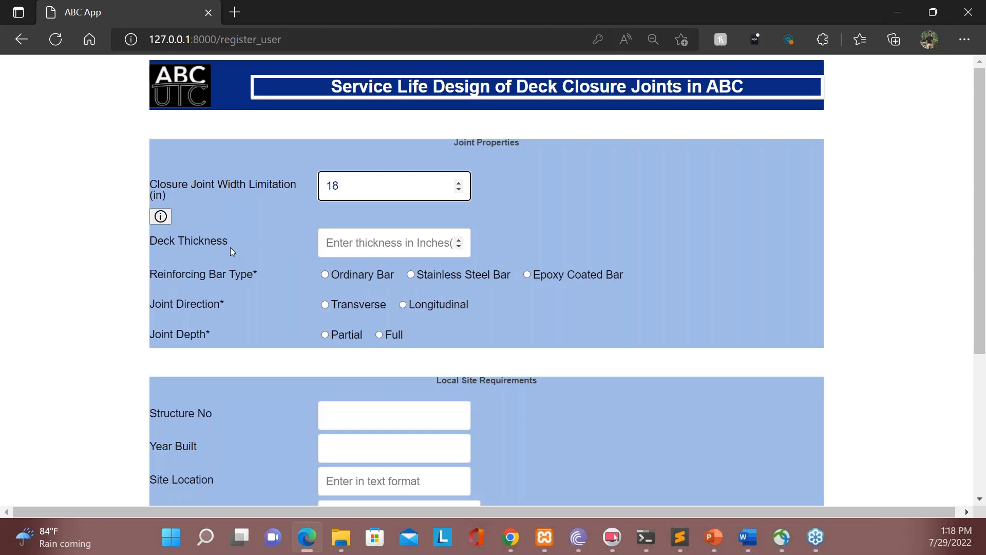
pyautogui.click(394, 247)
pyautogui.write('15')
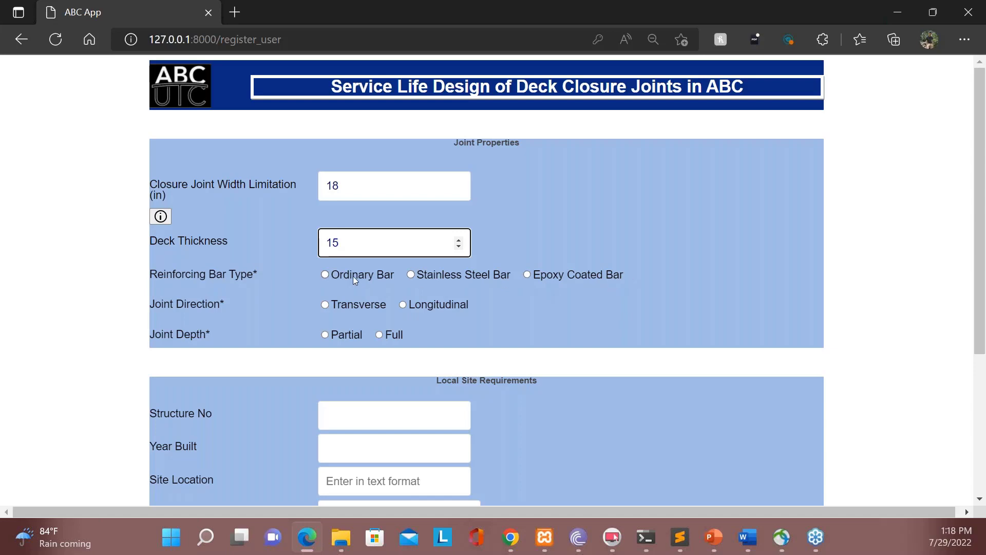
pyautogui.click(326, 274)
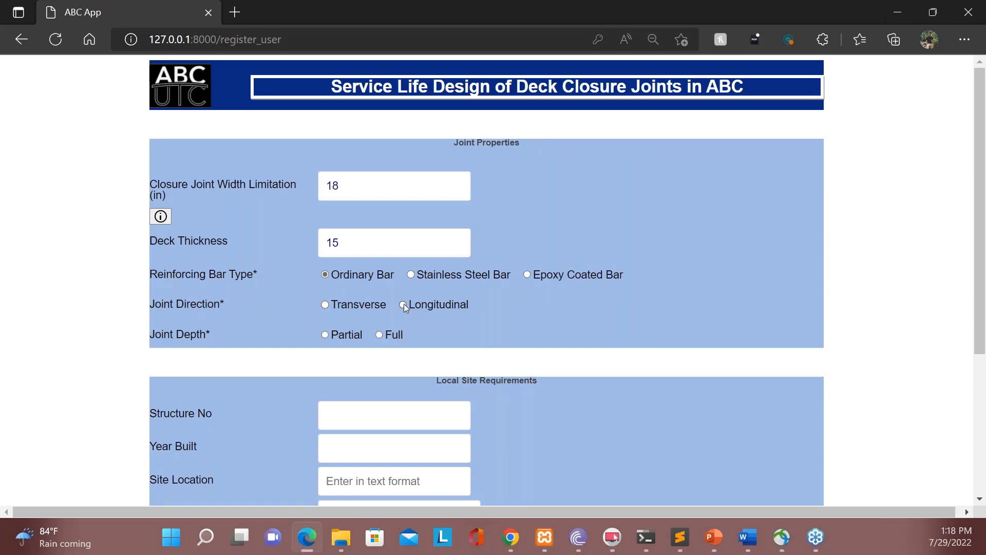
pyautogui.scroll(-1, 432, 321)
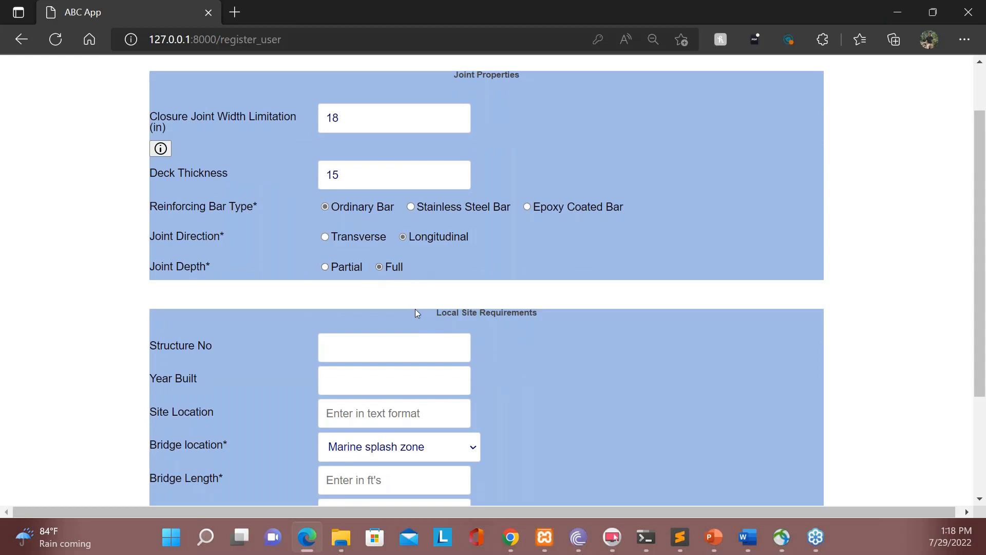
pyautogui.scroll(-2, 618, 313)
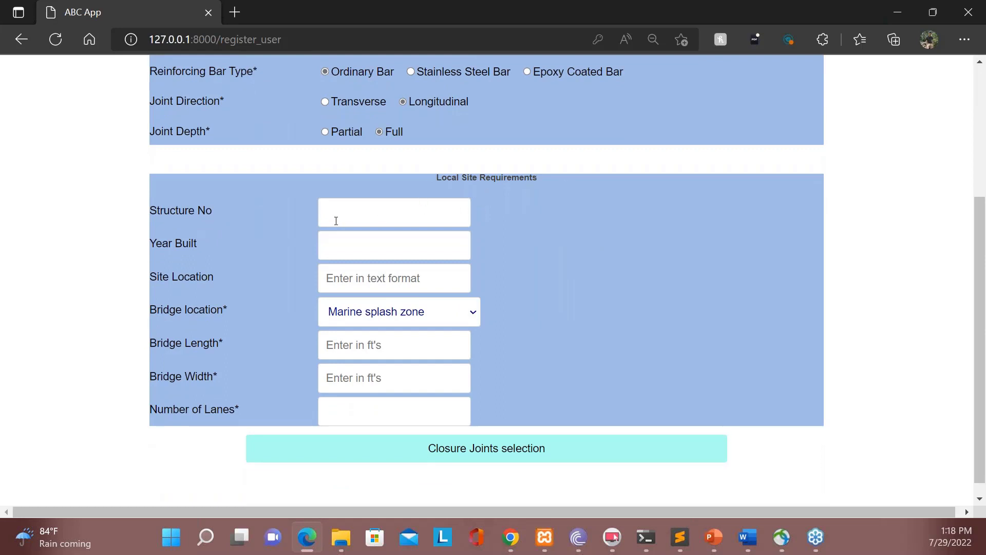
# Enter structure number Sa123, year built 2010 and site location Coastal.
pyautogui.click(361, 217)
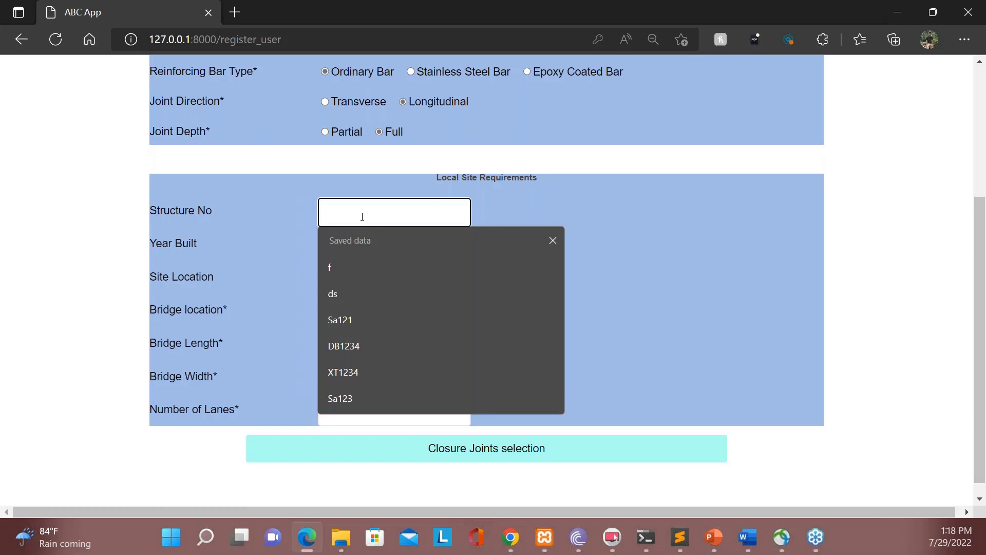
pyautogui.write('Sa123')
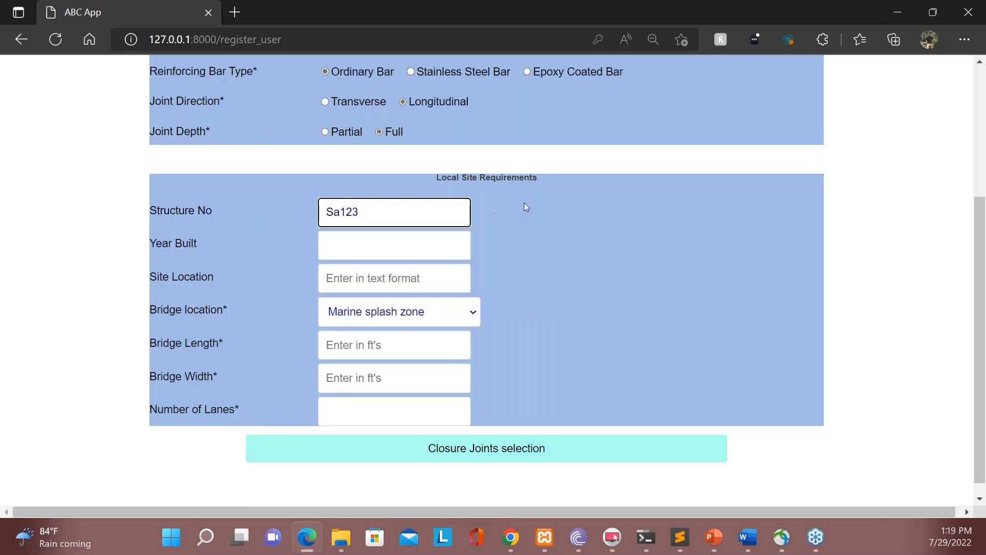
pyautogui.click(376, 247)
pyautogui.write('2010')
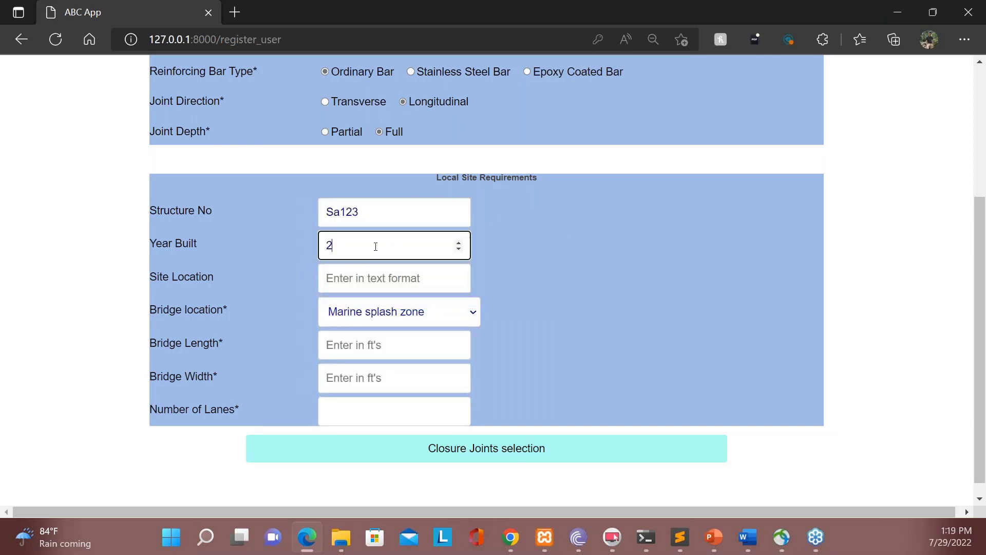
pyautogui.click(368, 279)
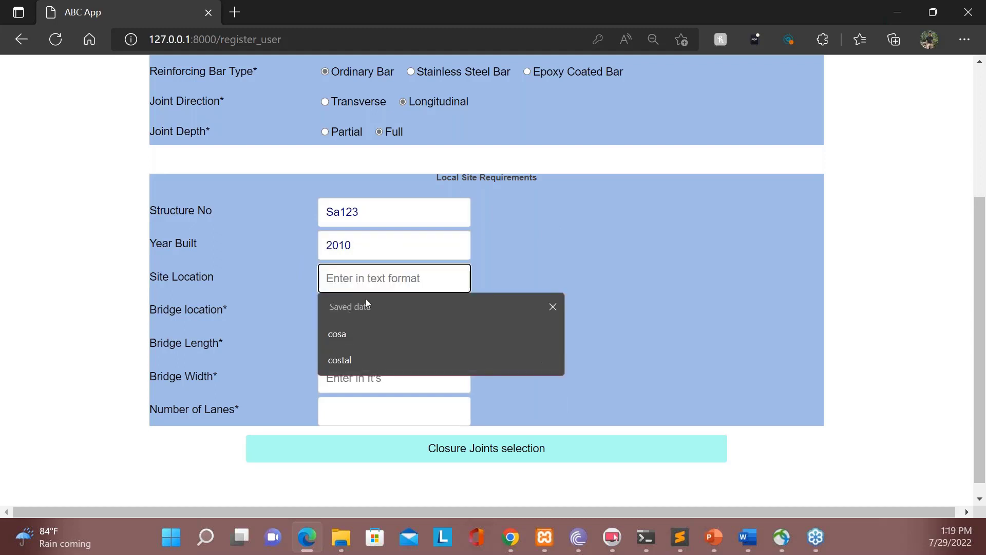
pyautogui.write('Coastal')
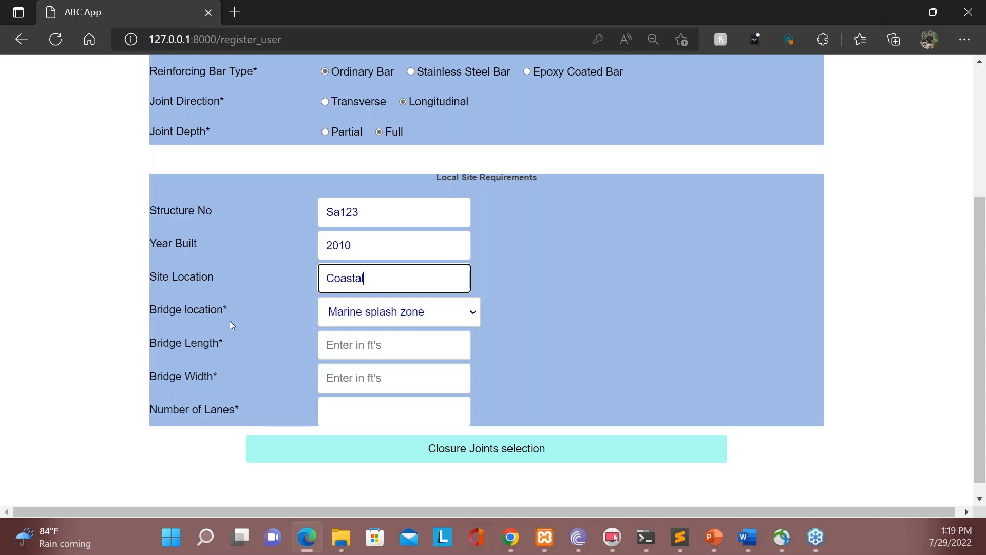
# Choose Rural highway bridges and enter bridge length 1000 and width 200.
pyautogui.click(414, 318)
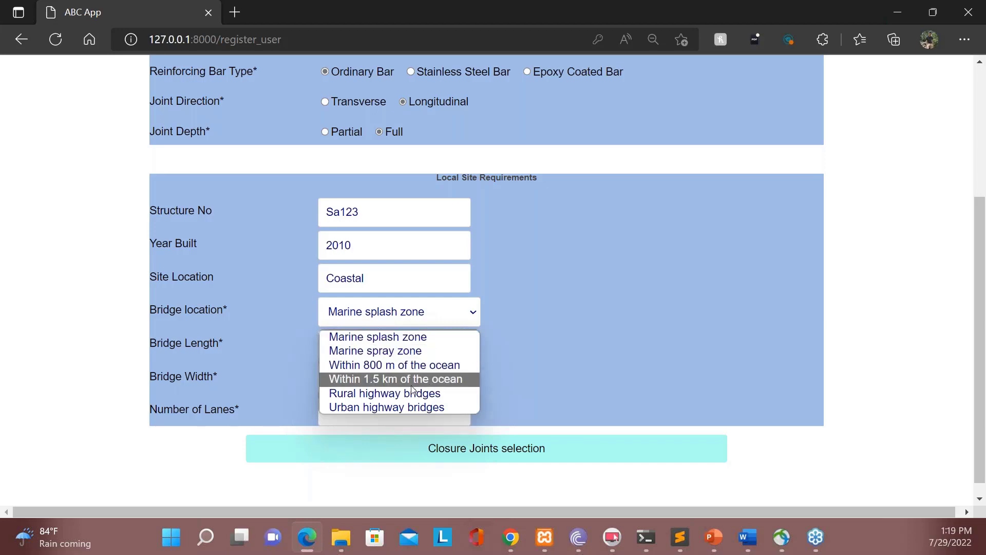
pyautogui.click(386, 393)
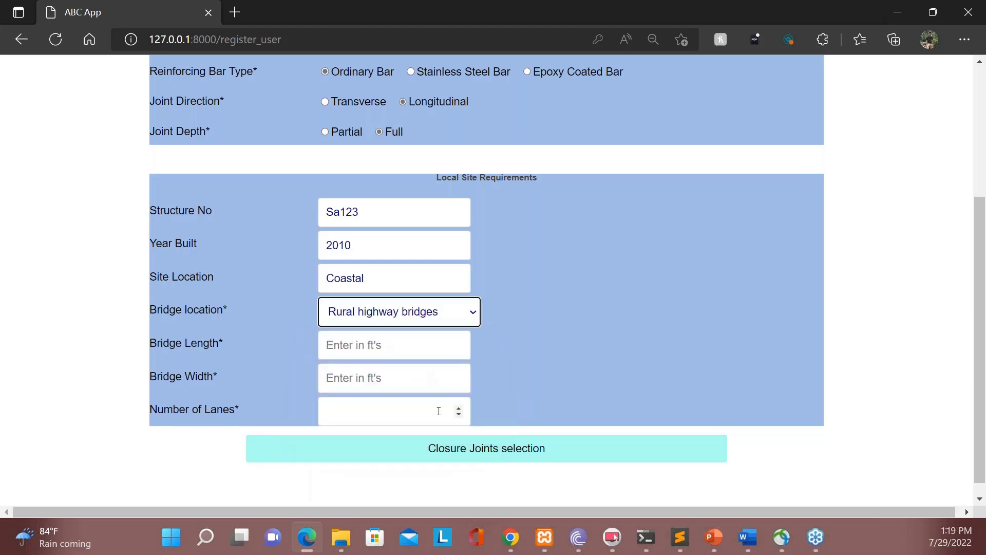
pyautogui.click(377, 354)
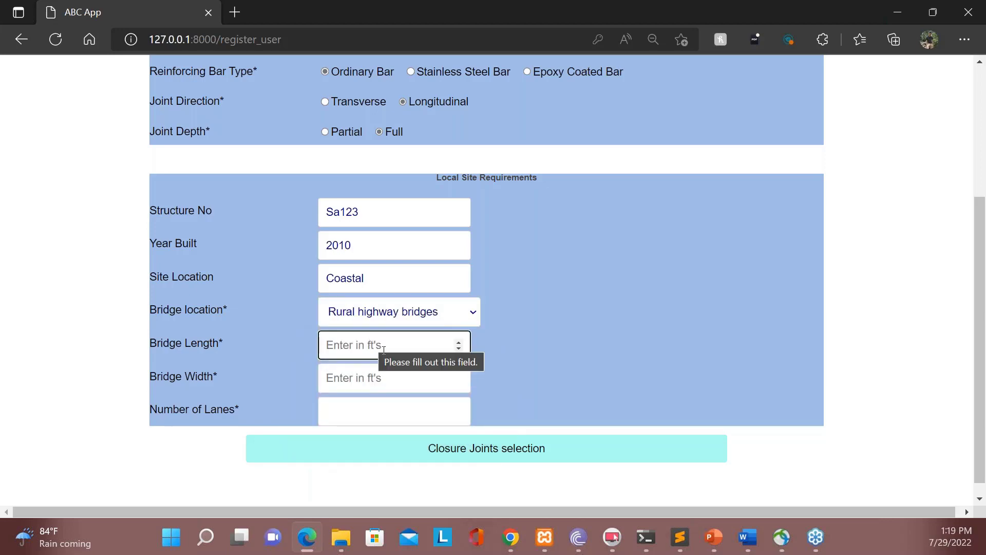
pyautogui.write('1000')
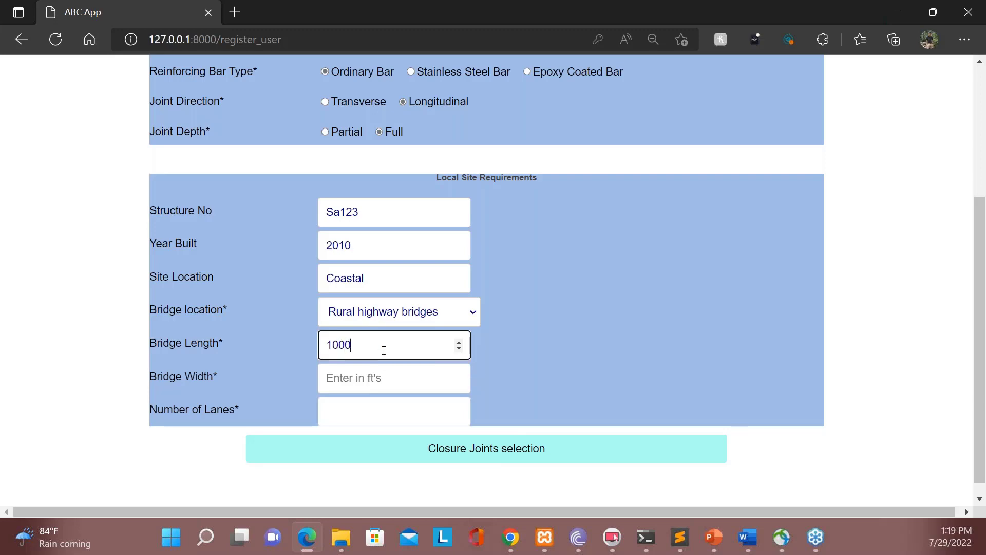
pyautogui.click(369, 381)
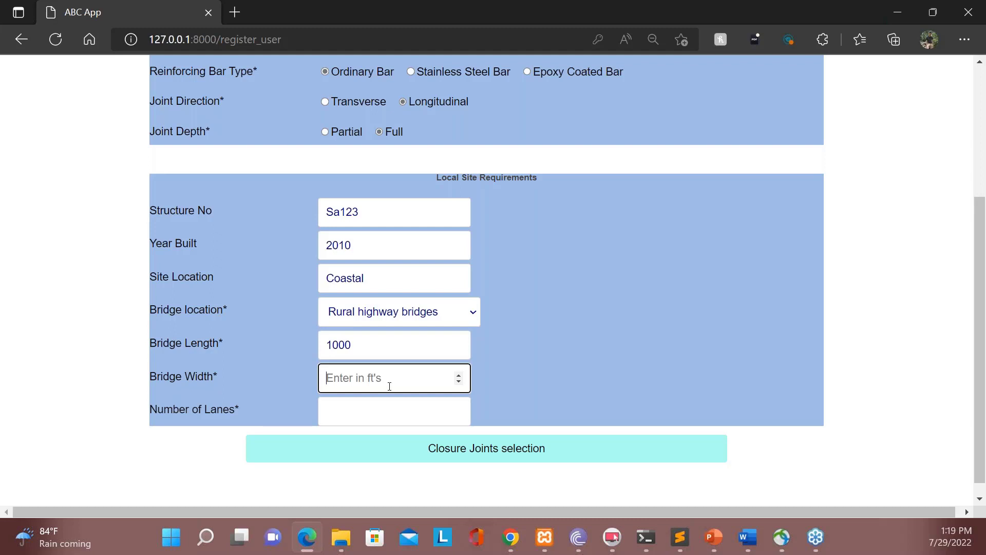
pyautogui.write('200')
pyautogui.click(404, 406)
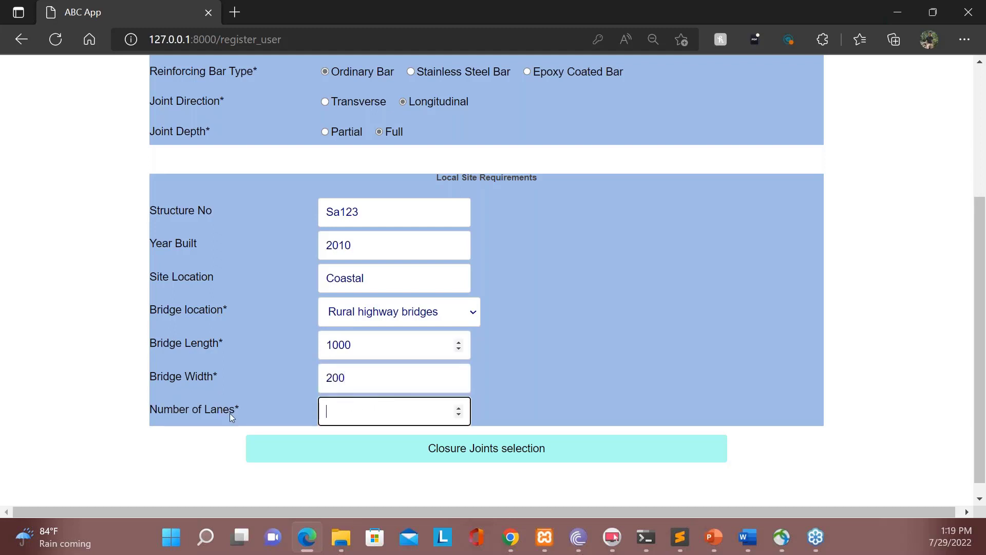
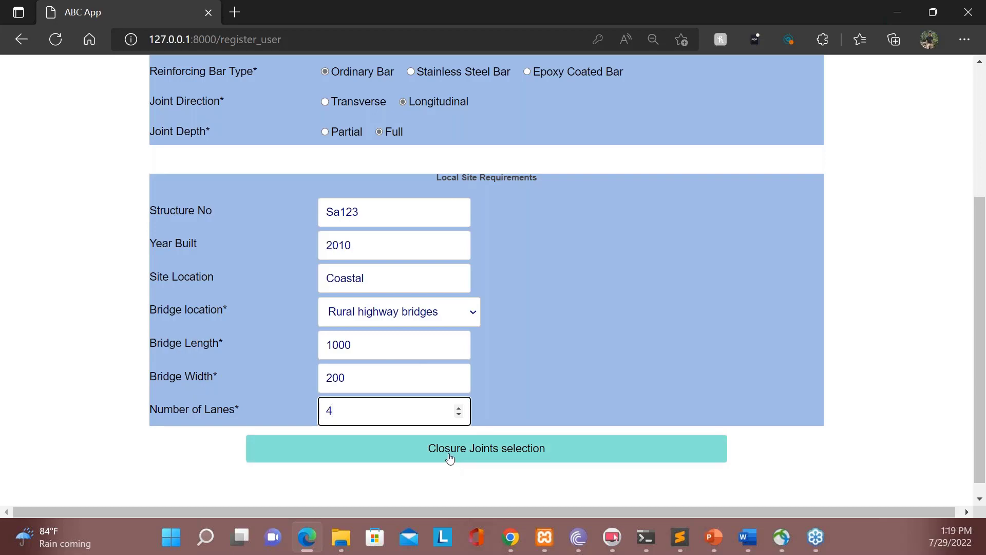
# Submit the Local Site Requirements form for closure joint selection and dismiss Edge's save-information popup.
pyautogui.click(489, 452)
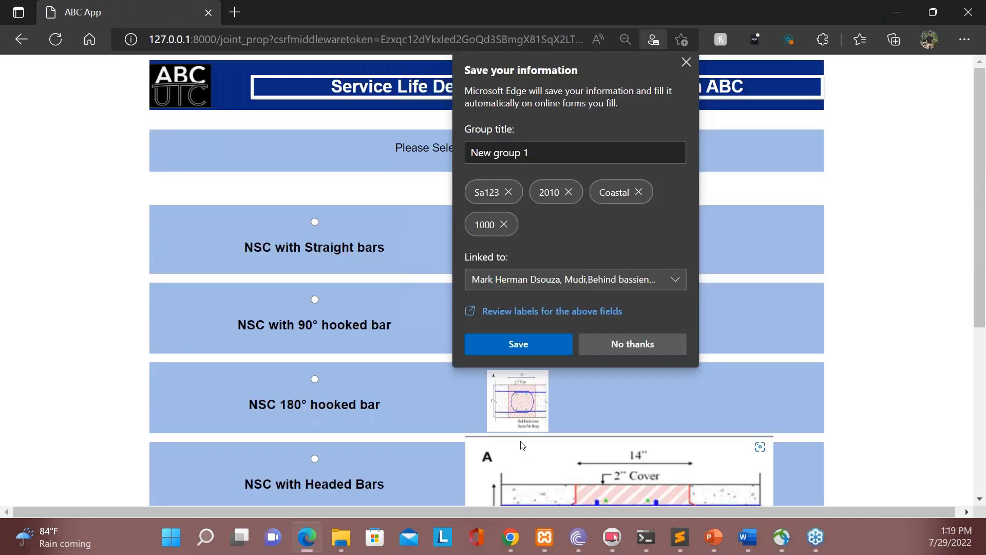
pyautogui.click(686, 63)
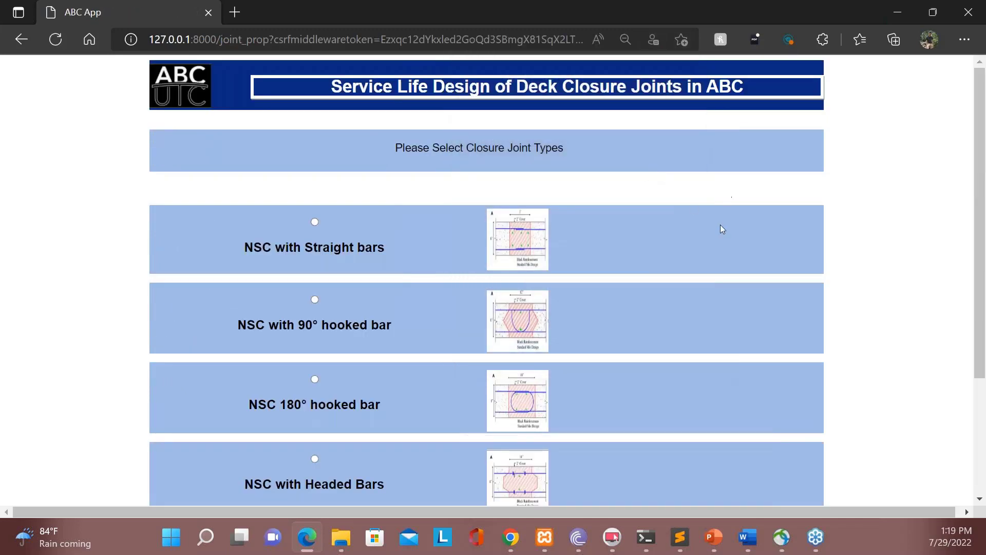
pyautogui.scroll(-2, 761, 224)
pyautogui.scroll(2, 719, 229)
pyautogui.scroll(-3, 692, 201)
pyautogui.scroll(3, 692, 201)
pyautogui.moveTo(575, 240)
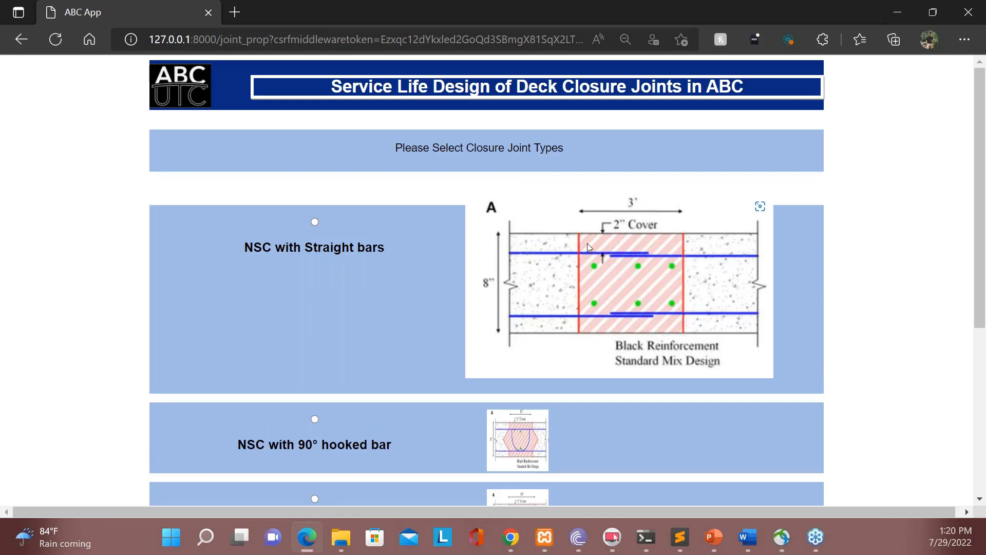
pyautogui.scroll(-3, 415, 270)
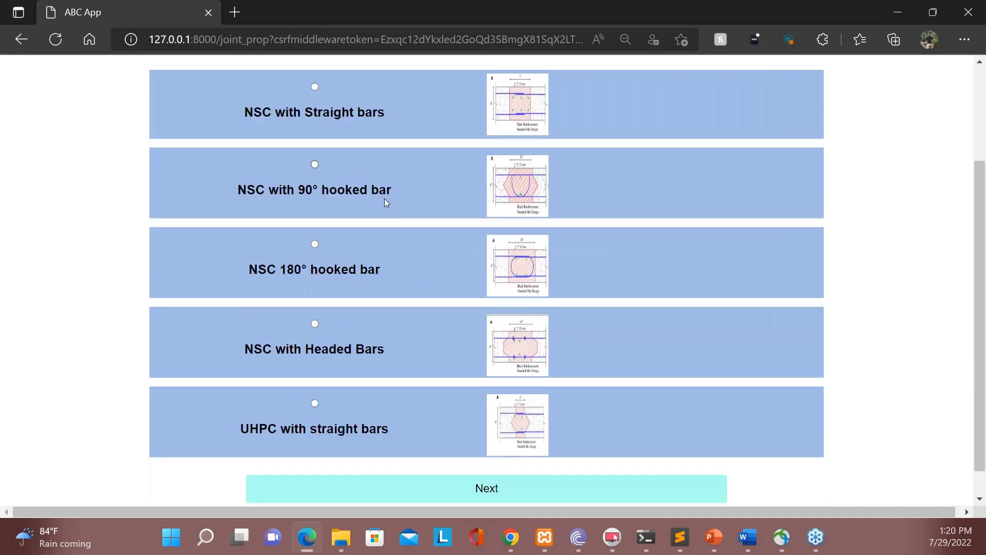
pyautogui.scroll(2, 386, 202)
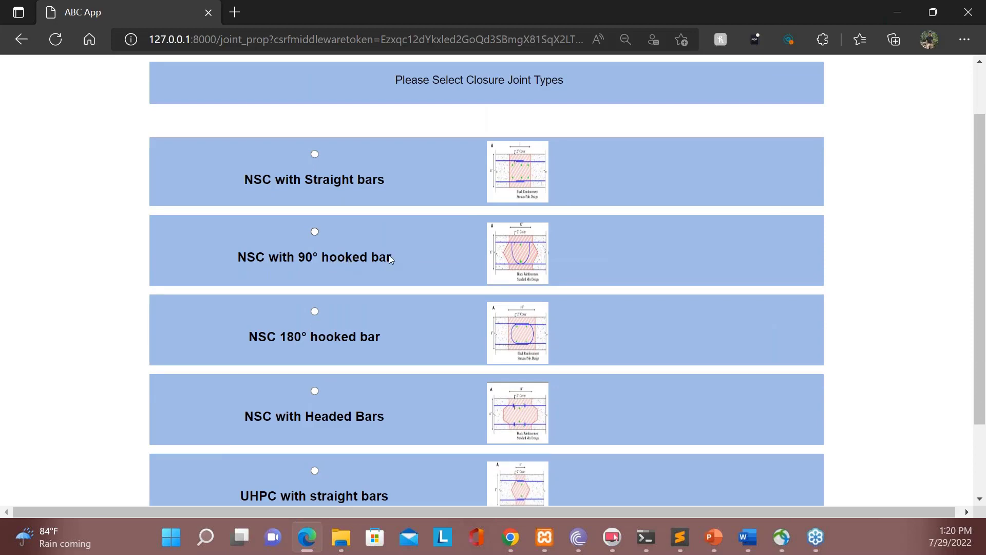
pyautogui.moveTo(493, 254)
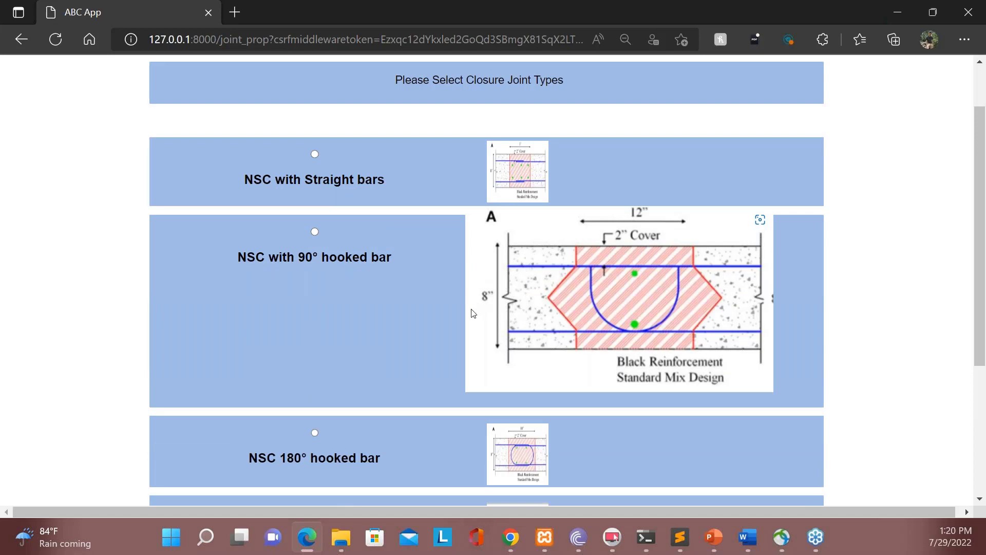
pyautogui.scroll(-2, 402, 279)
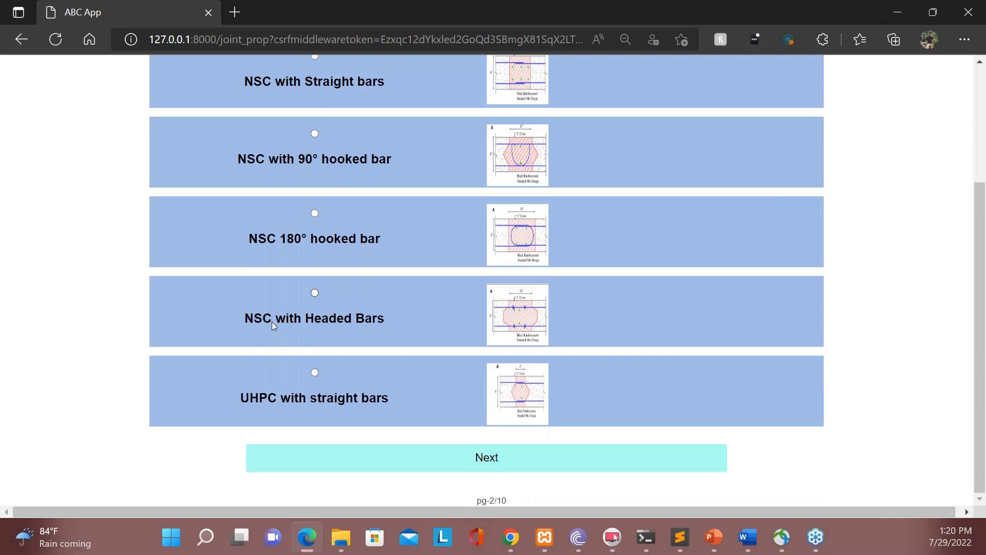
pyautogui.moveTo(519, 321)
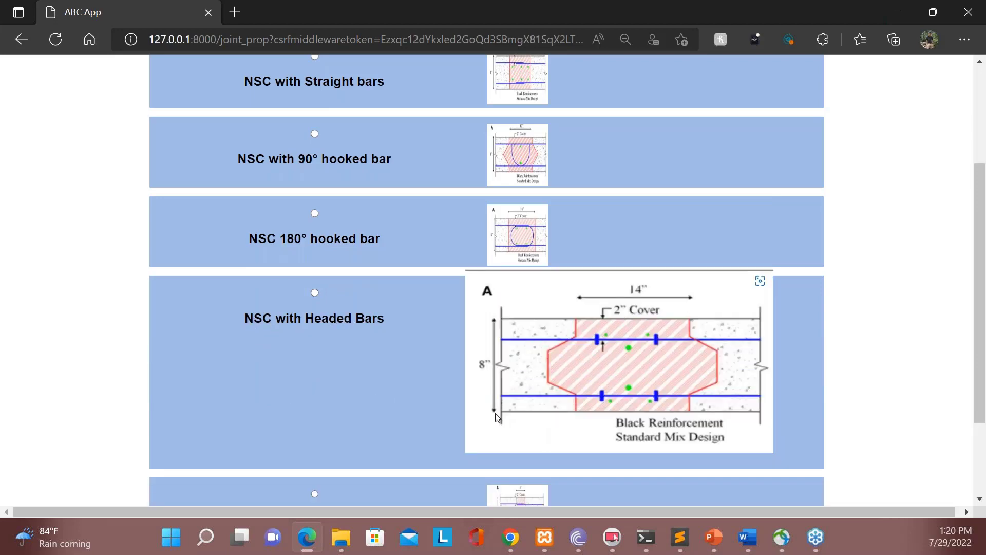
pyautogui.scroll(-2, 498, 411)
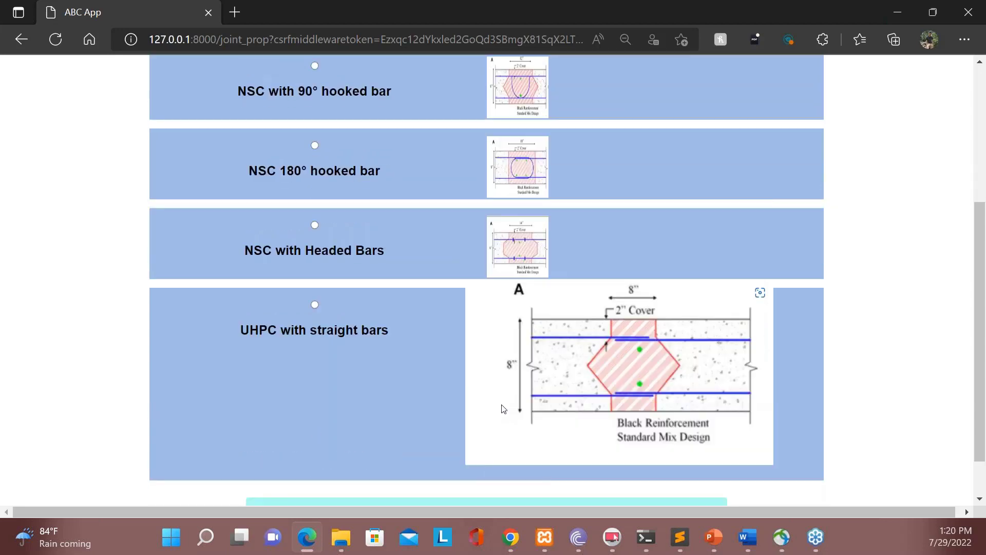
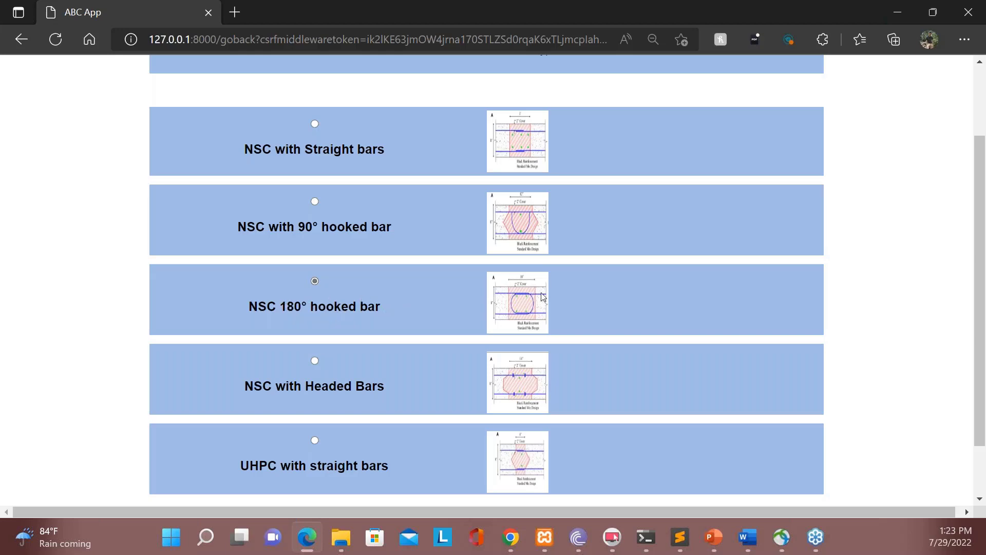
# Tick Shrinkage as a load factor and Salt Spray Corrosion as a hazard, then show suitable mitigation strategies.
pyautogui.scroll(-1, 444, 303)
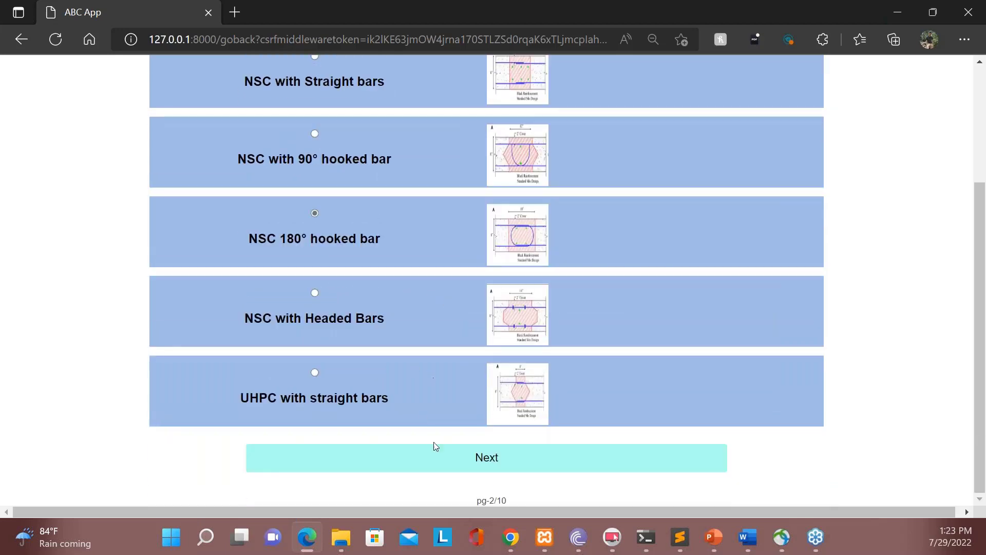
pyautogui.click(436, 463)
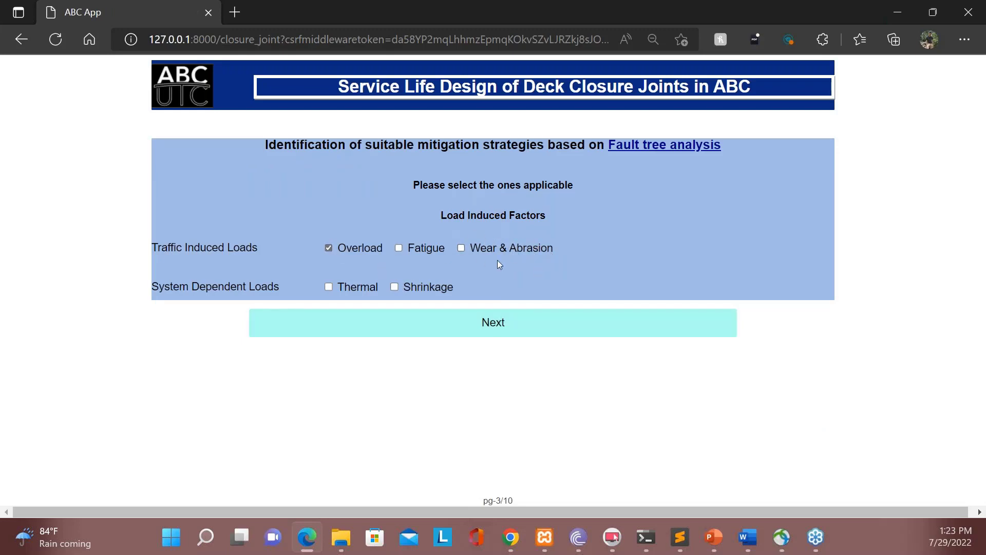
pyautogui.click(409, 289)
pyautogui.click(440, 332)
pyautogui.click(354, 329)
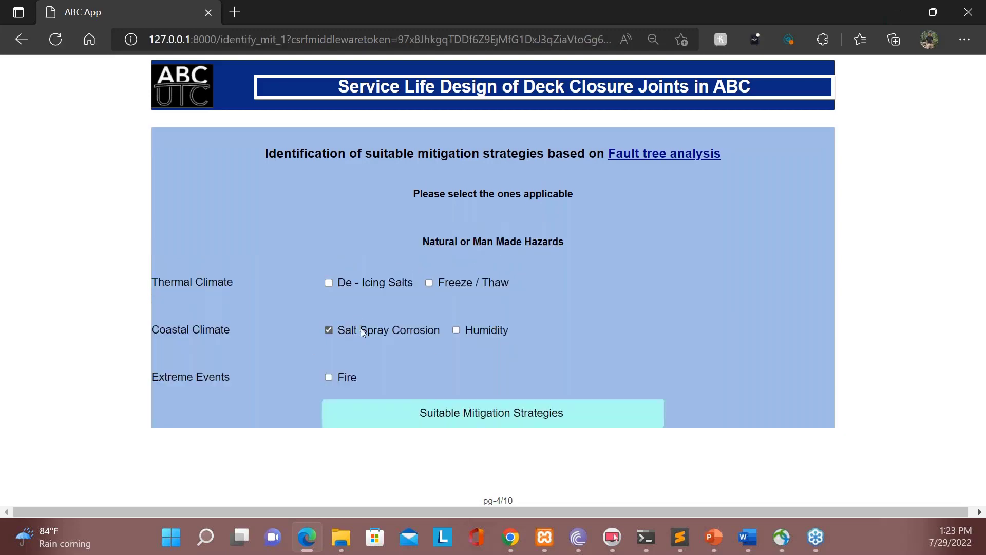
pyautogui.click(438, 412)
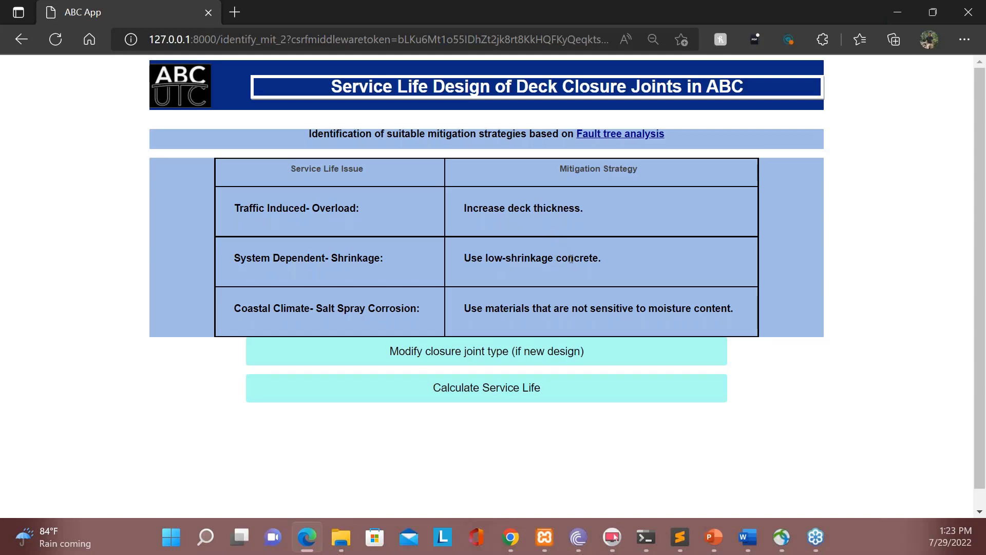
# Go to the service life calculation page and view the Fick's Second Law assumptions.
pyautogui.click(473, 391)
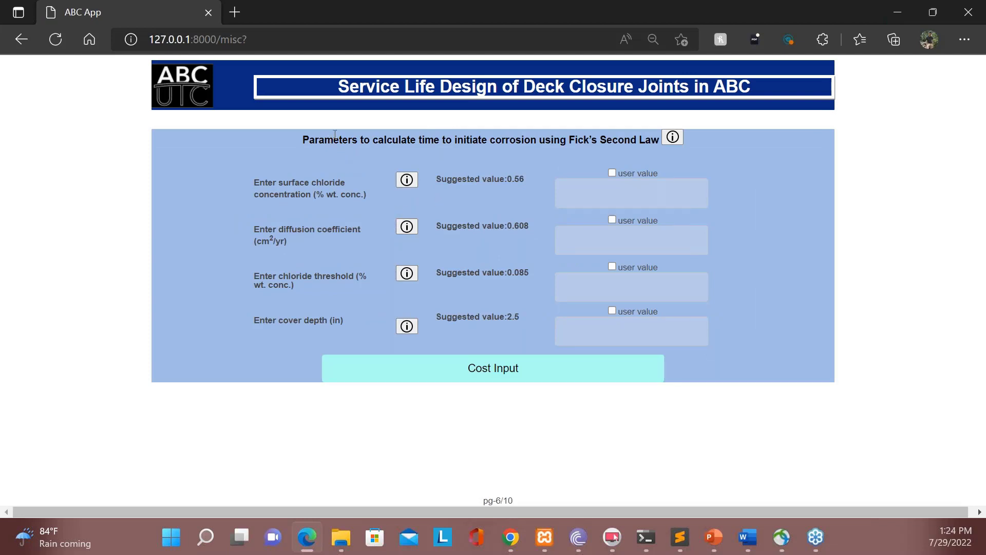
pyautogui.click(673, 137)
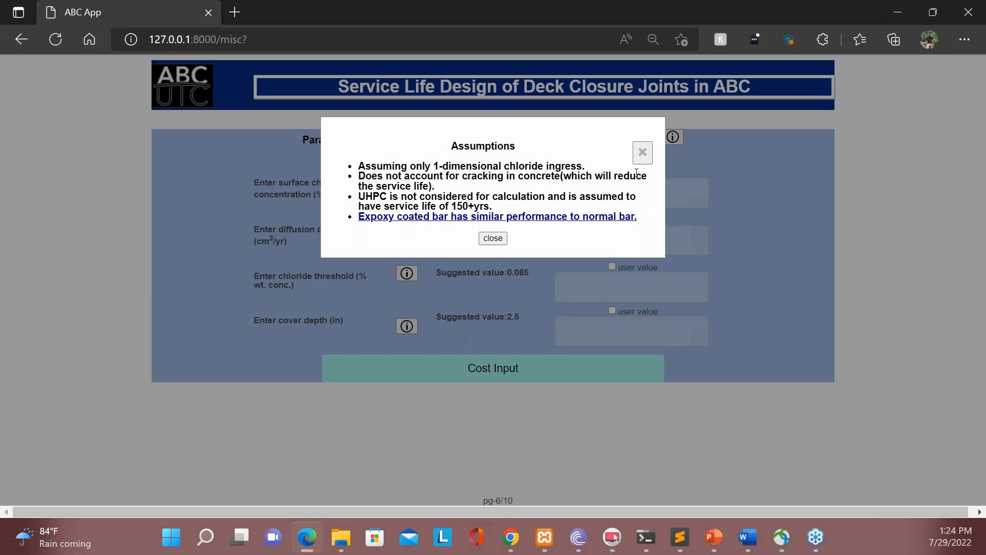
# Dismiss the assumptions, then read and close the surface chloride concentration explanation.
pyautogui.click(642, 152)
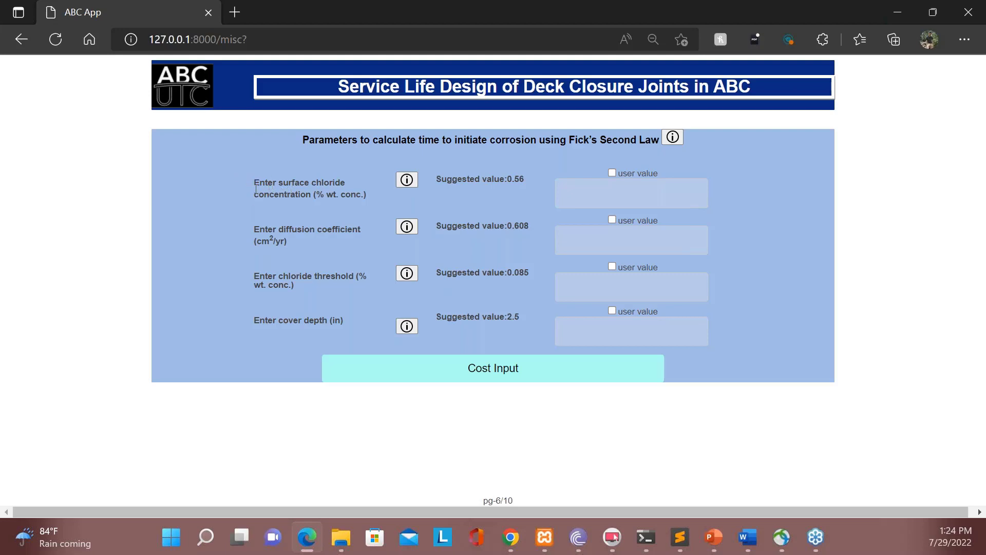
pyautogui.click(407, 181)
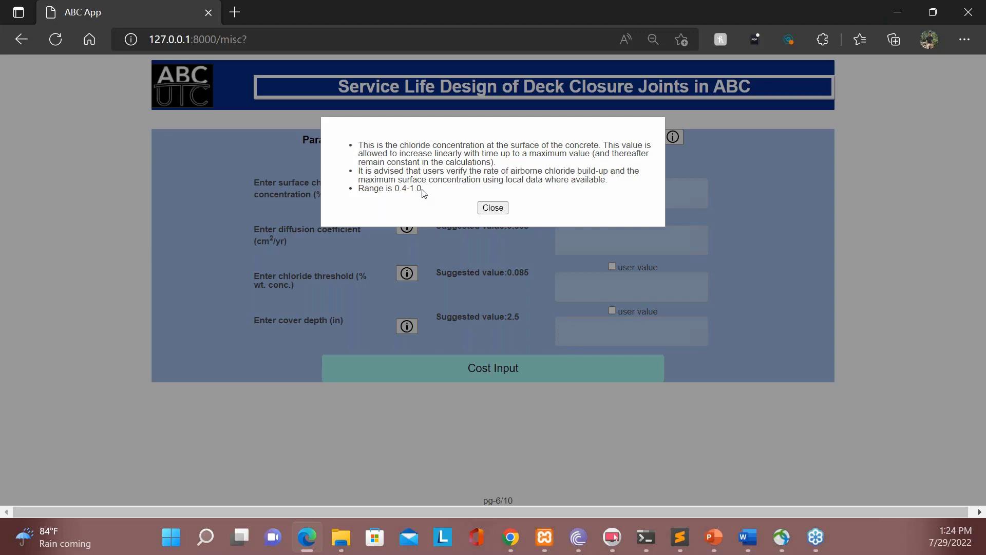
pyautogui.click(493, 207)
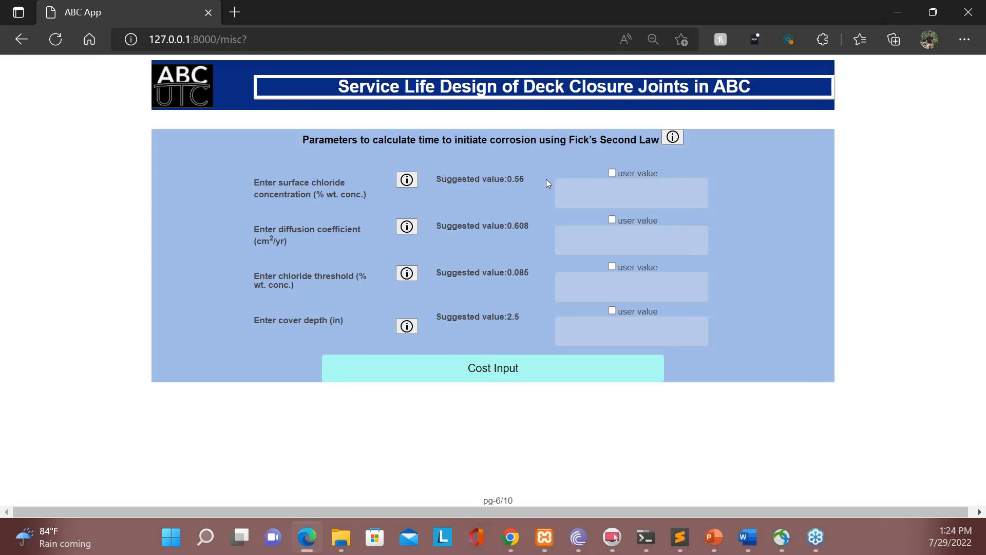
# Enable a user value for surface chloride concentration and enter 0.6.
pyautogui.click(612, 173)
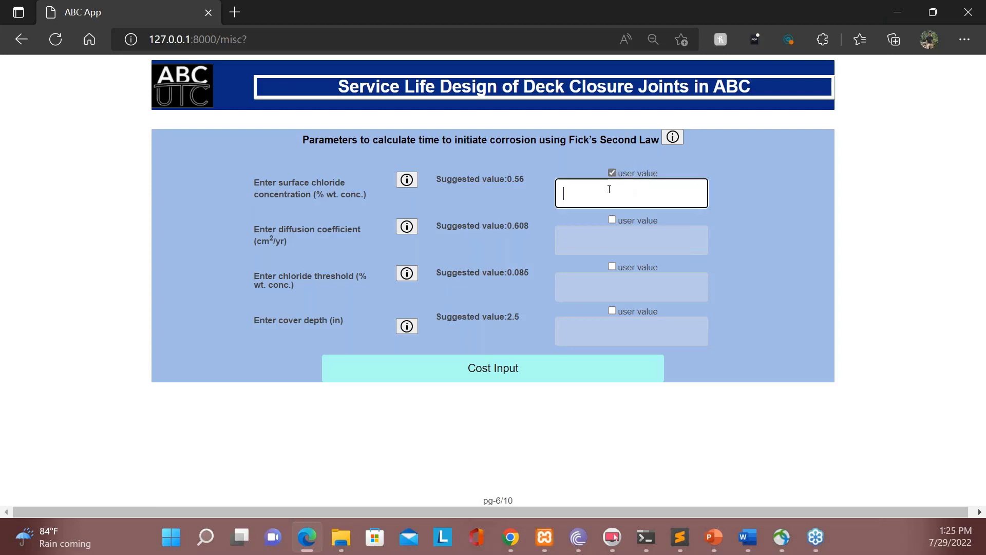
pyautogui.write('0.6')
pyautogui.click(492, 201)
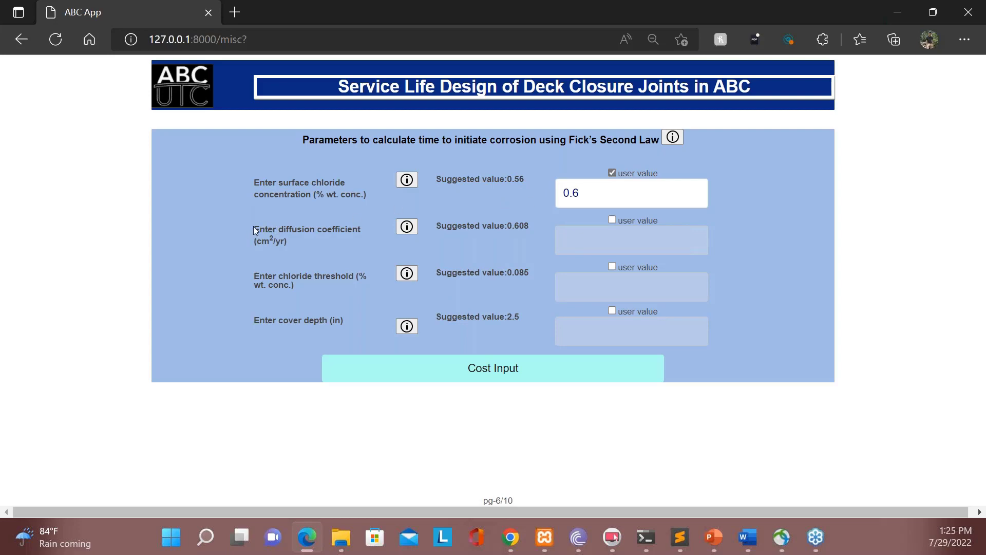
# Read and close the info notes for diffusion coefficient, chloride threshold and cover depth.
pyautogui.click(408, 228)
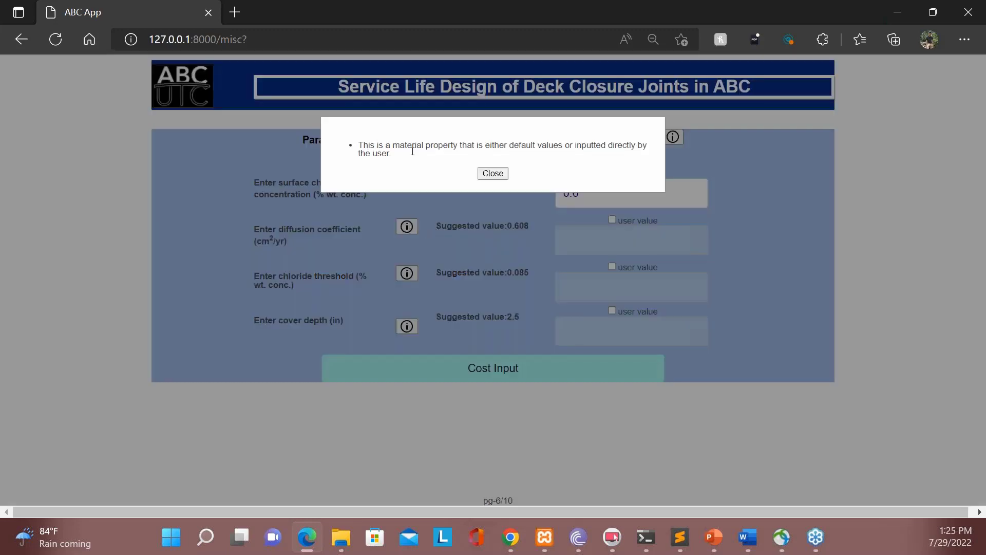
pyautogui.click(491, 174)
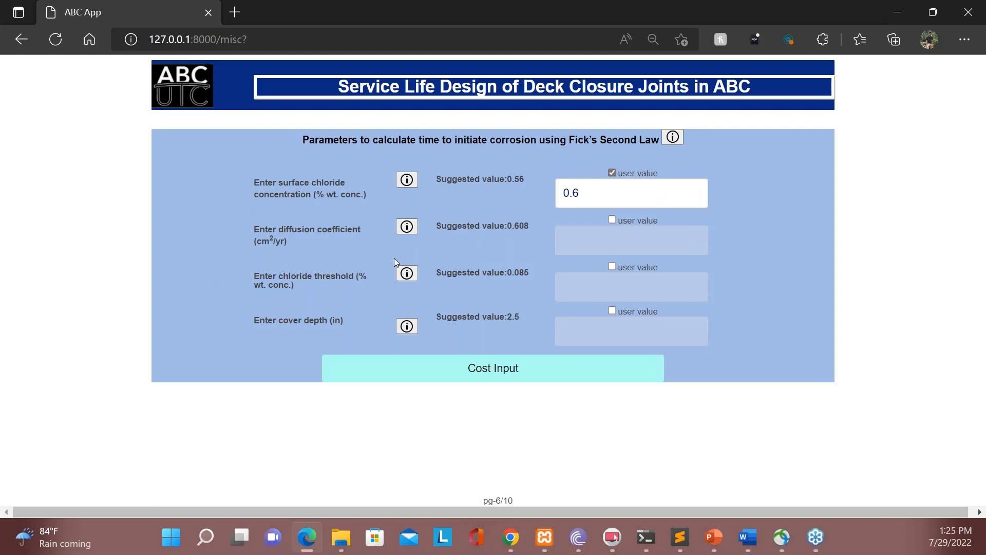
pyautogui.click(408, 274)
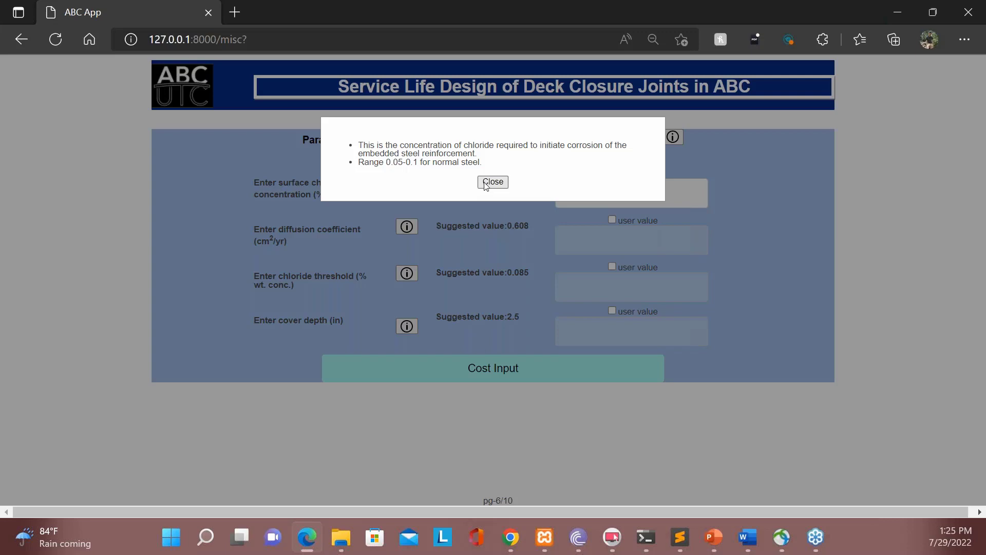
pyautogui.click(492, 182)
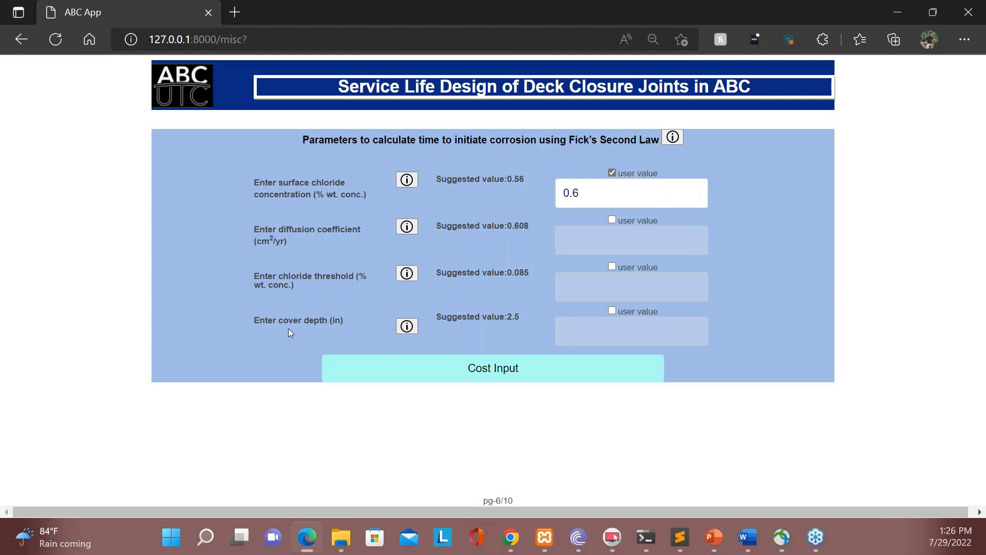
pyautogui.click(413, 326)
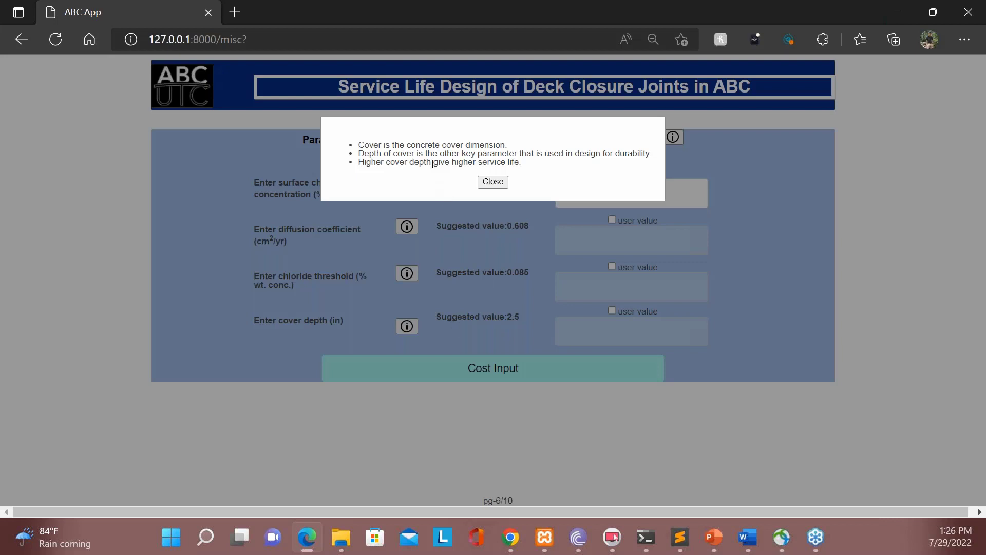
pyautogui.click(487, 182)
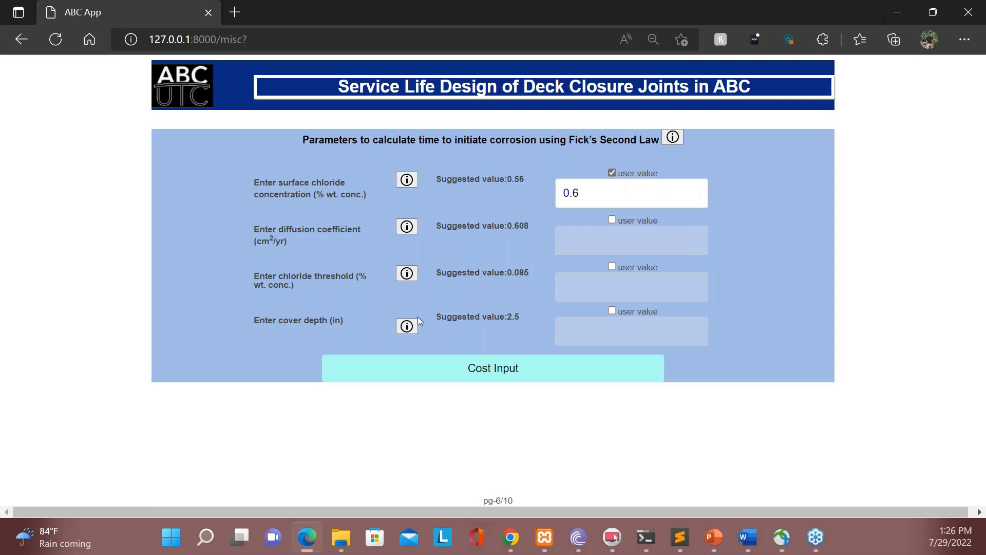
# Continue to Cost Input and review, then dismiss, the Material Unit Cost assumptions.
pyautogui.click(473, 374)
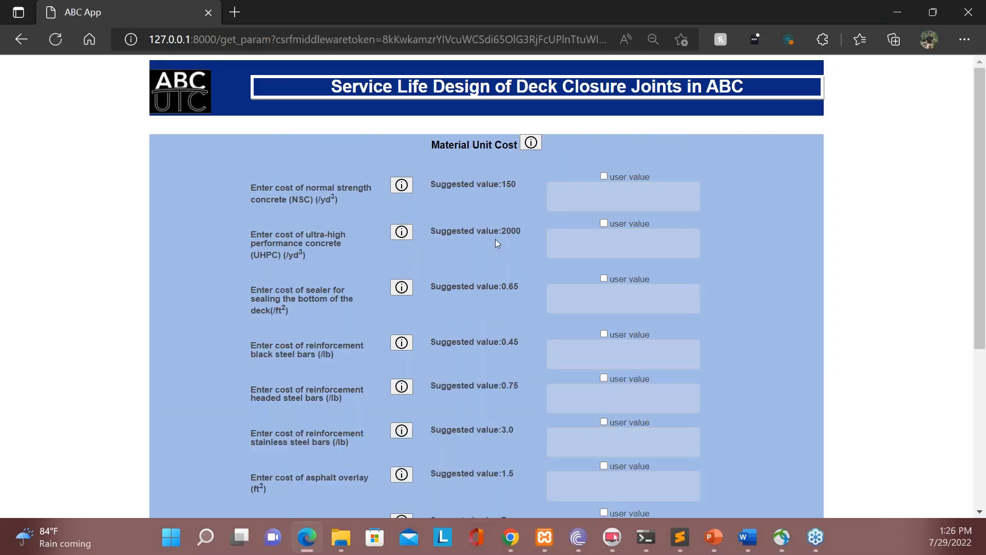
pyautogui.click(532, 143)
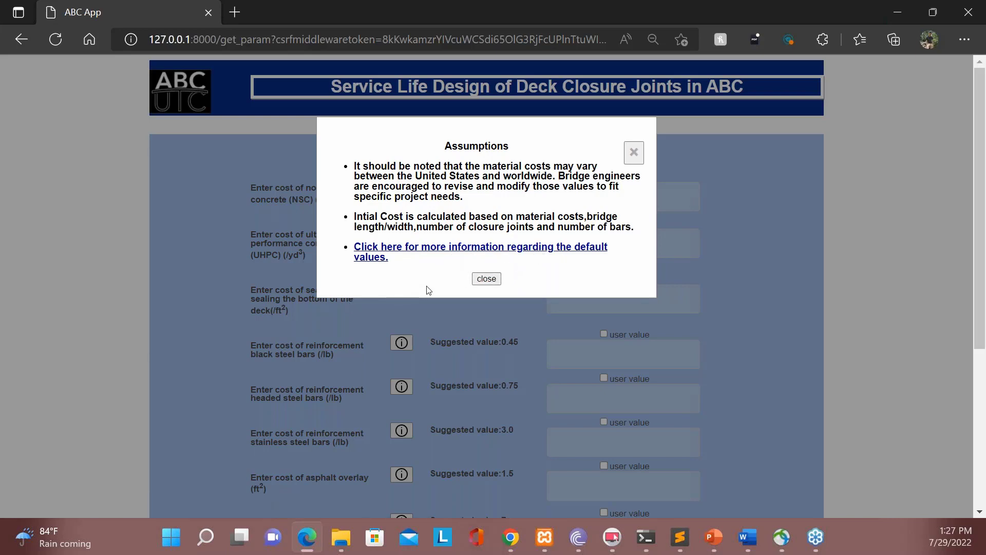
pyautogui.click(492, 281)
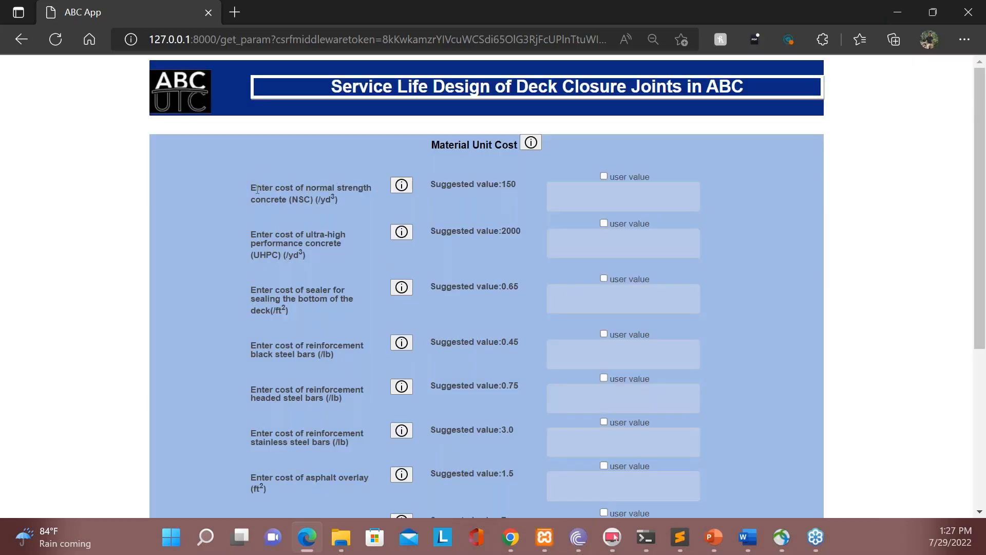